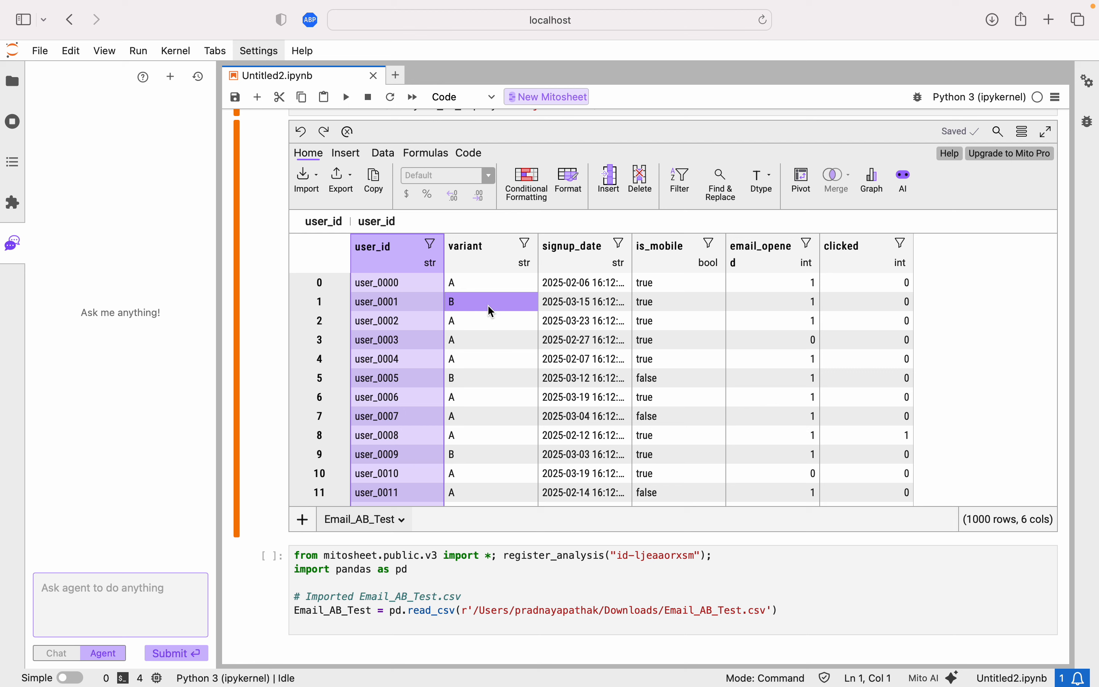
pyautogui.click(488, 285)
pyautogui.click(495, 303)
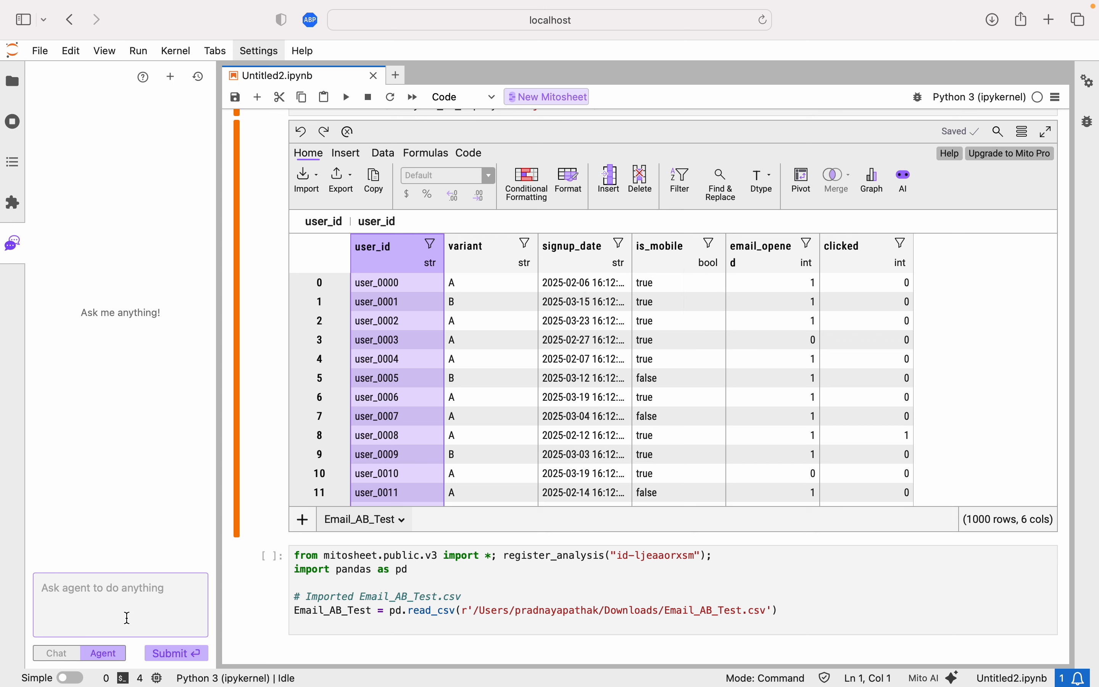
# Ask the agent for data cleaning and EDA on the email AB test dataset, converting signup_data to date time format and is_mobile to a binary integer.
pyautogui.click(119, 590)
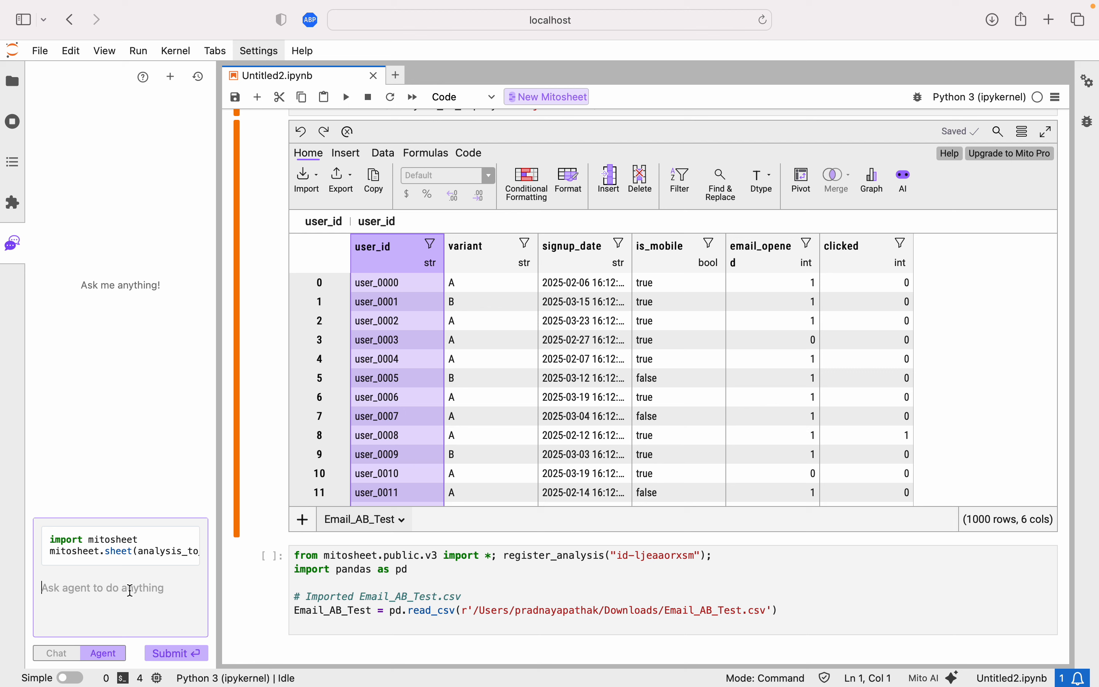
pyautogui.click(122, 594)
pyautogui.write("Let's start off by doing some data cleaning and ")
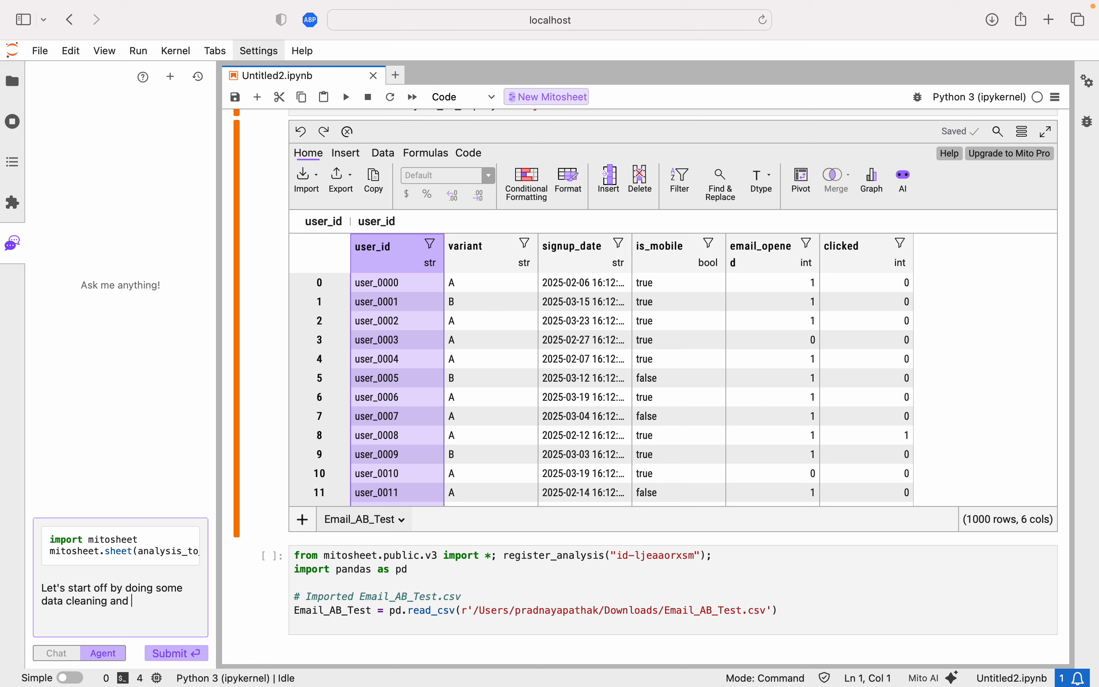
pyautogui.write('EADDA on the email AB test dataset')
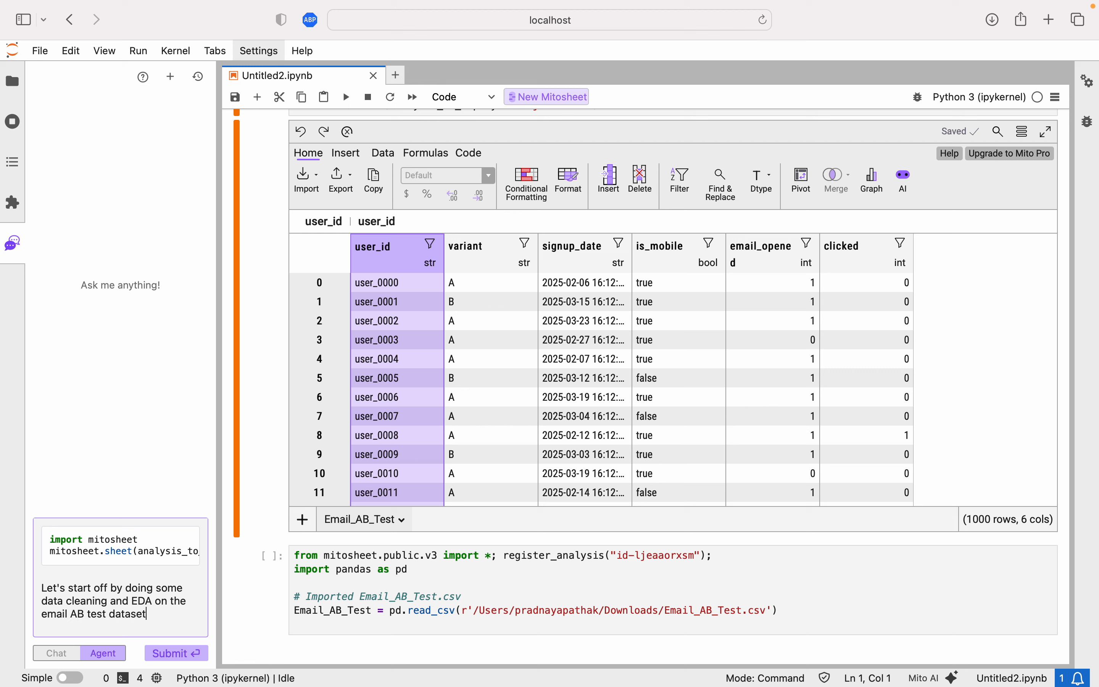
pyautogui.write('. I want to convert signup')
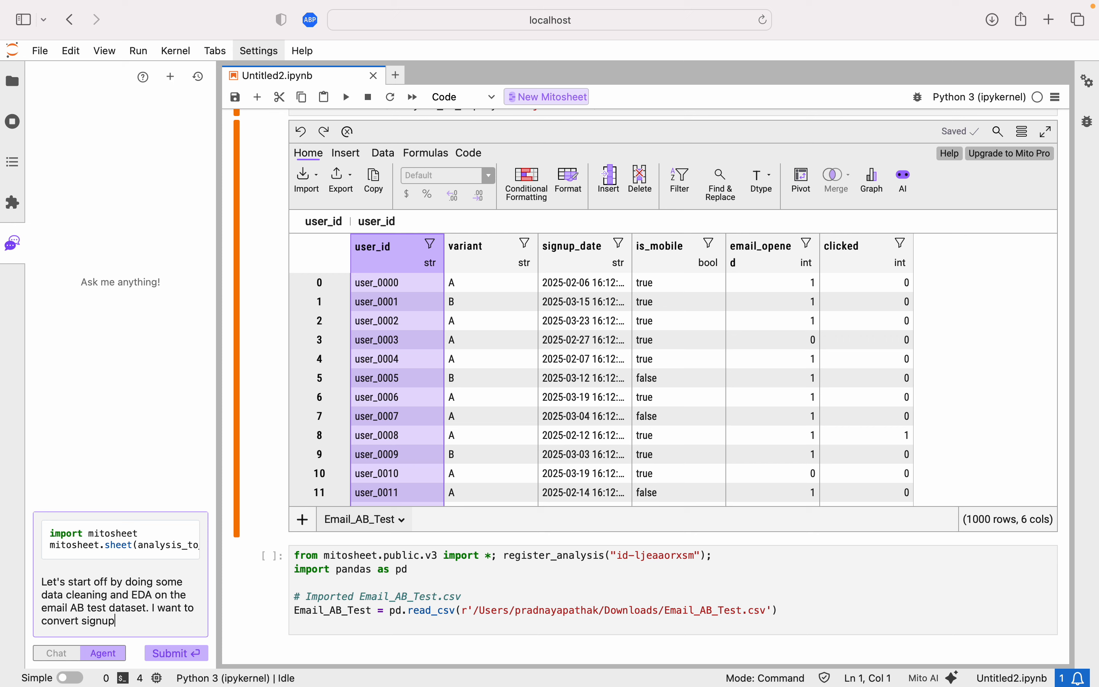
pyautogui.write('_data to date time format, ')
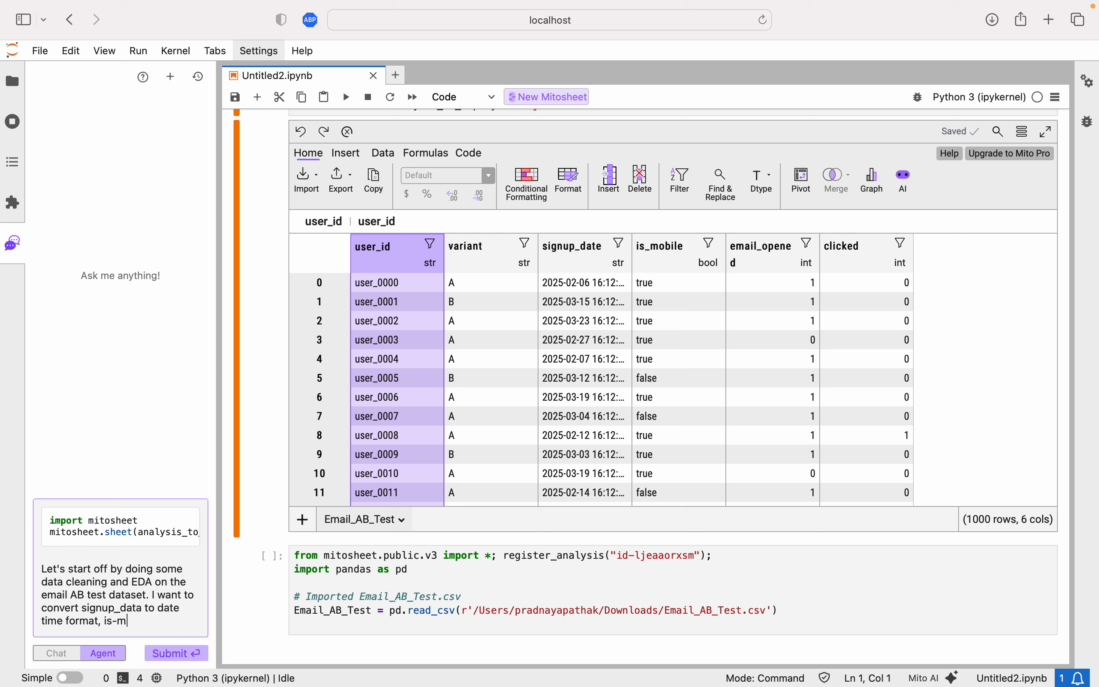
pyautogui.write('is_mobile to a binary integeer')
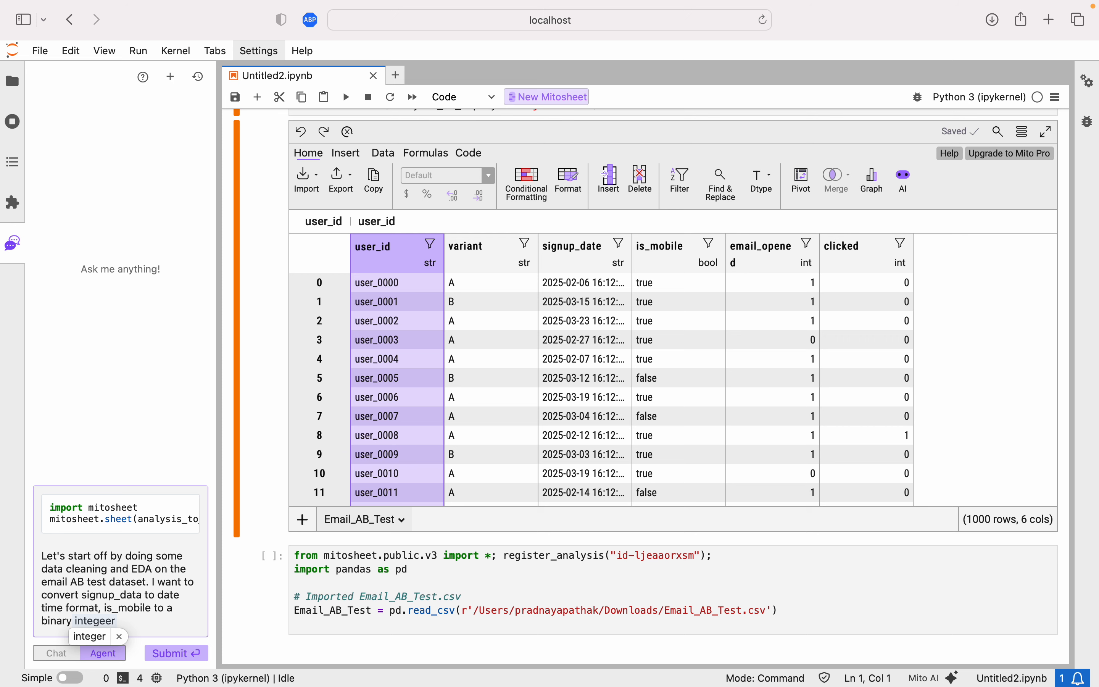
pyautogui.press('BackSpace')
pyautogui.press('BackSpace')
pyautogui.write('r.')
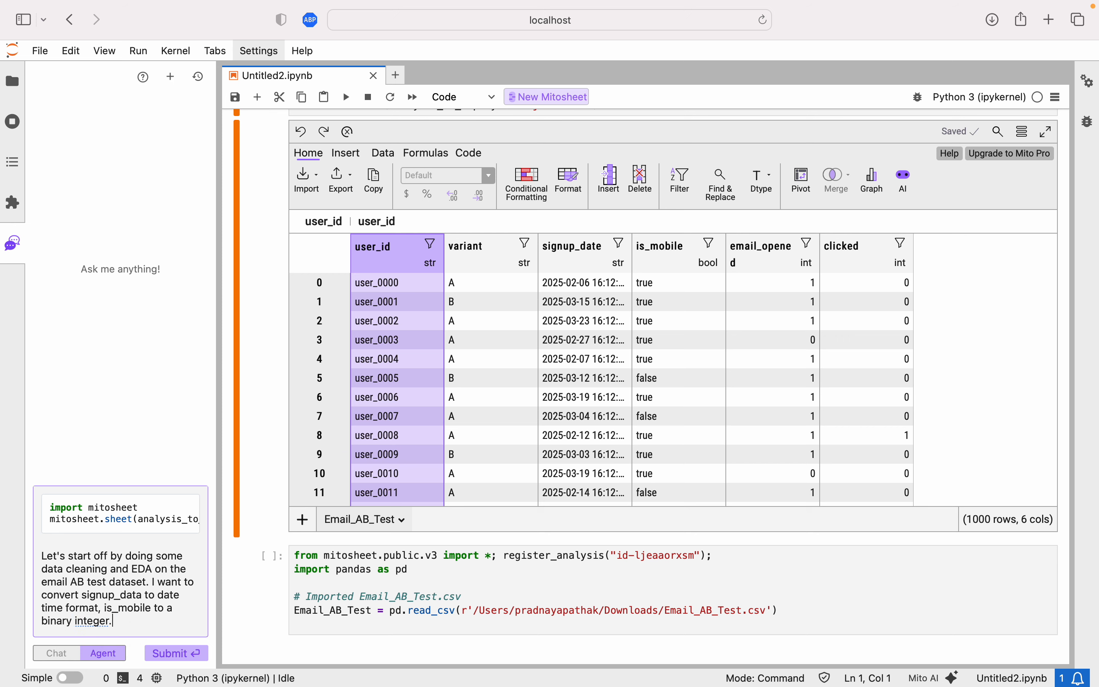
pyautogui.click(174, 656)
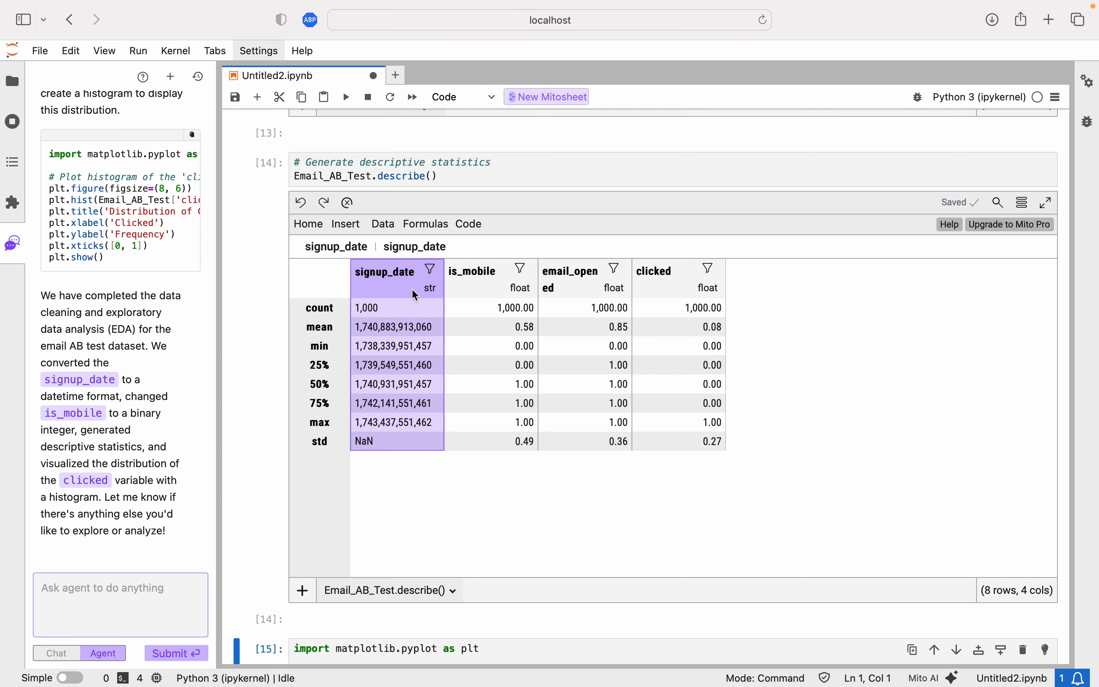
# Review the generated cells: the signup_date and is_mobile conversions, the descriptive statistics table and the clicked histogram.
pyautogui.scroll(10, 490, 275)
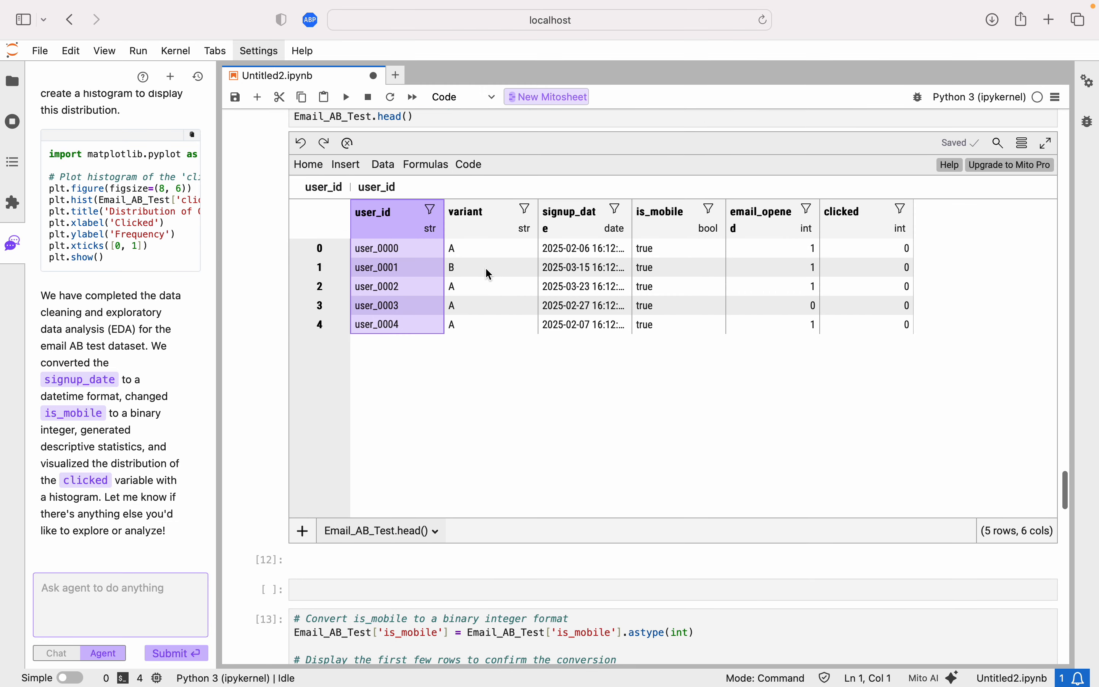
pyautogui.scroll(5, 490, 274)
pyautogui.scroll(-4, 490, 281)
pyautogui.scroll(10, 139, 327)
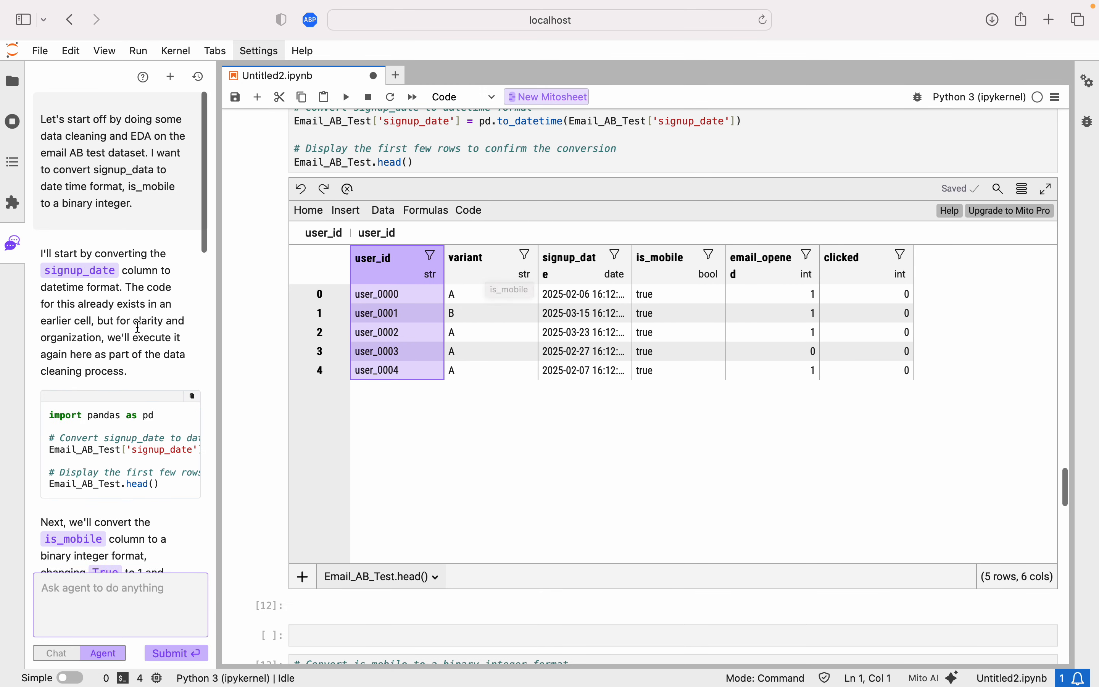
pyautogui.scroll(-1, 139, 327)
pyautogui.scroll(-3, 138, 273)
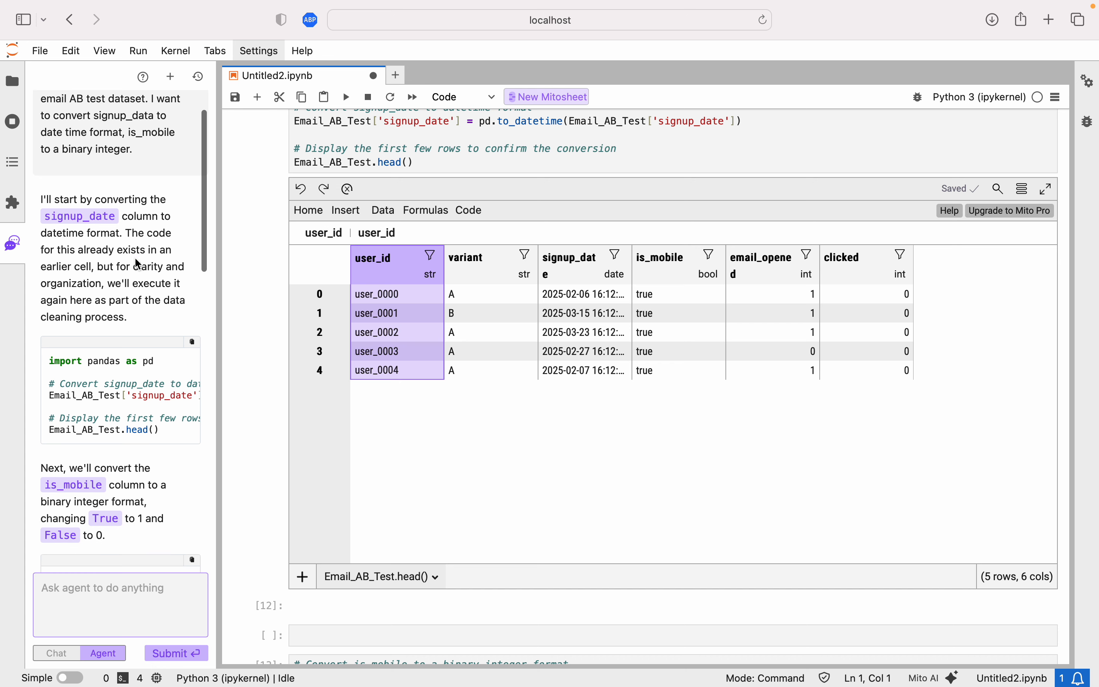
pyautogui.click(502, 352)
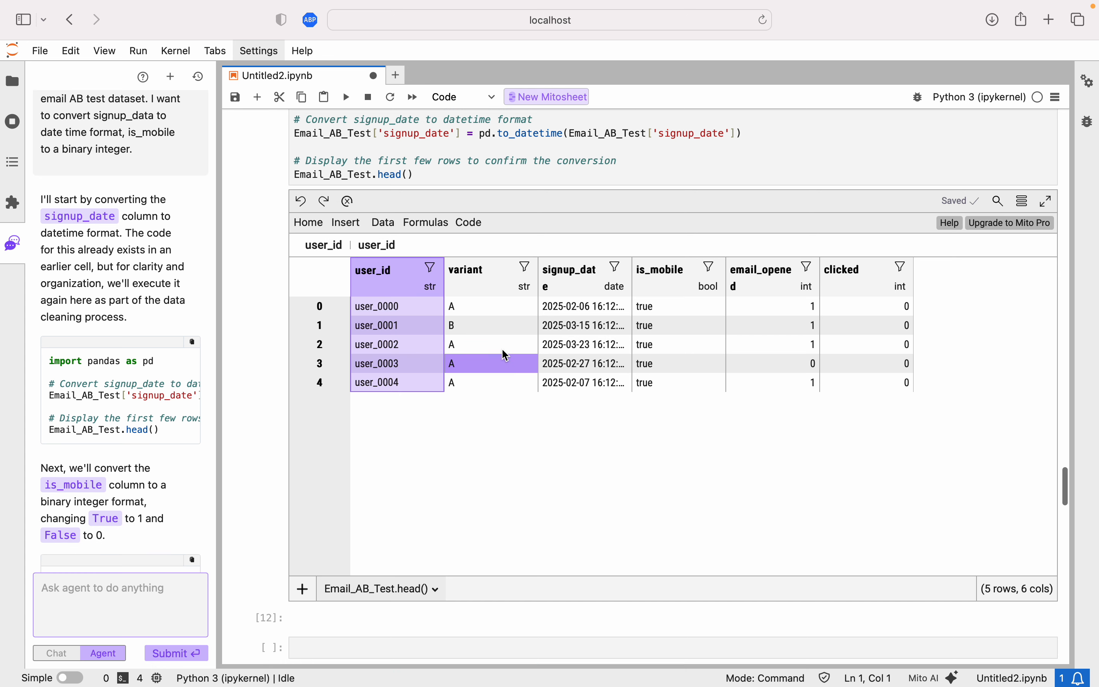
pyautogui.scroll(3, 505, 355)
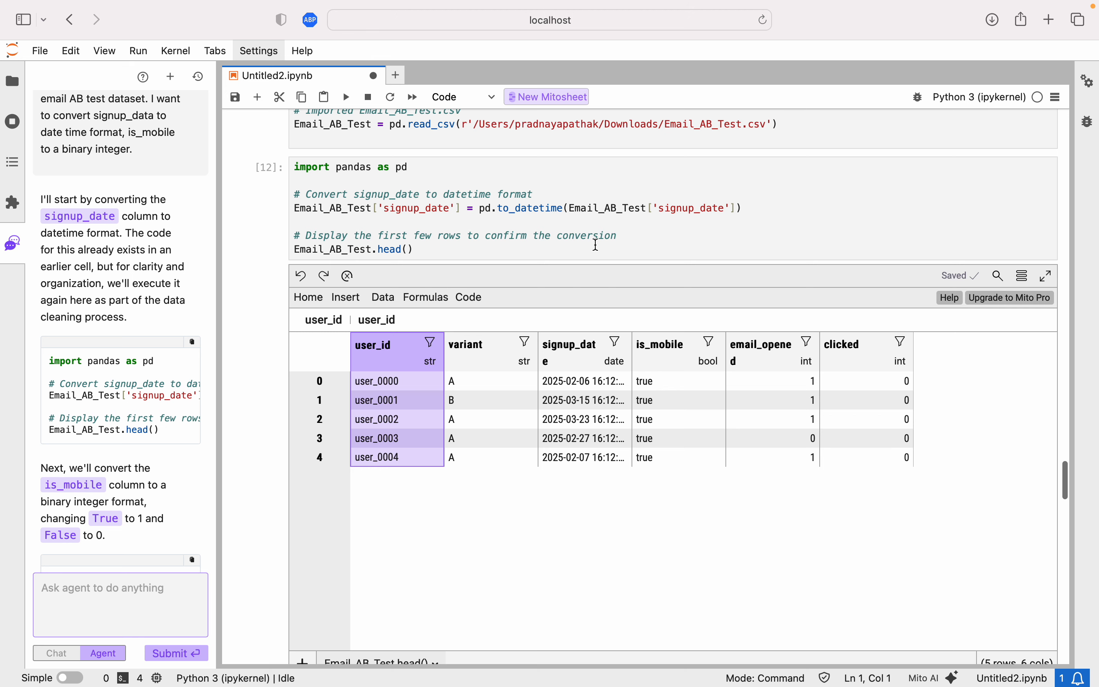
pyautogui.click(620, 364)
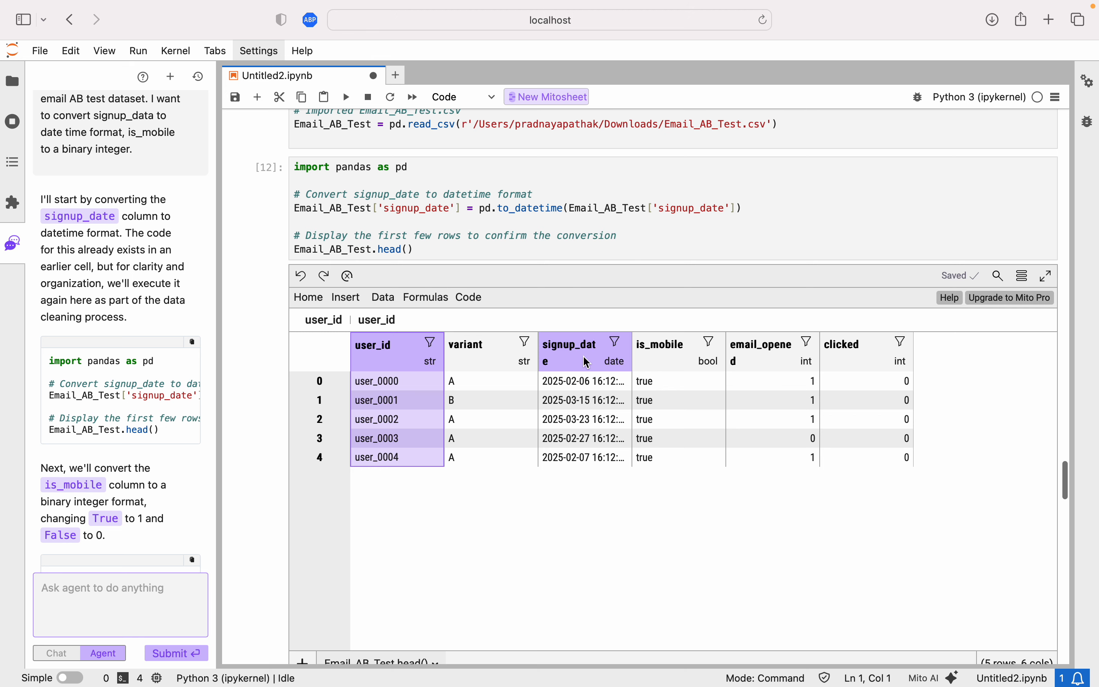
pyautogui.click(578, 396)
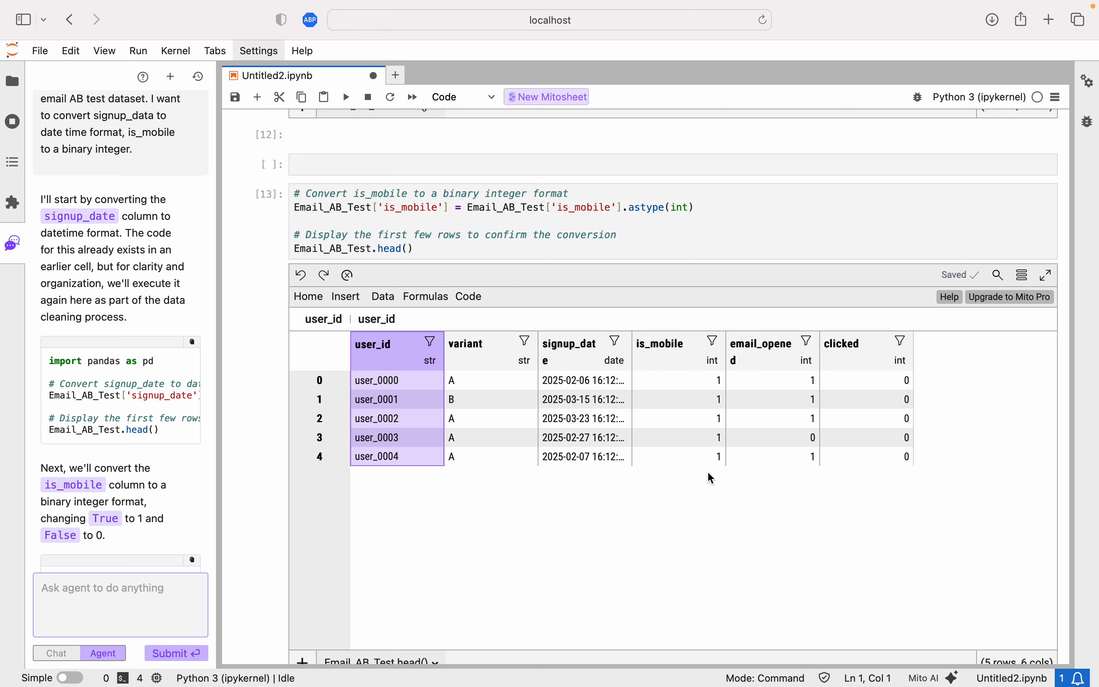
pyautogui.scroll(10, 701, 377)
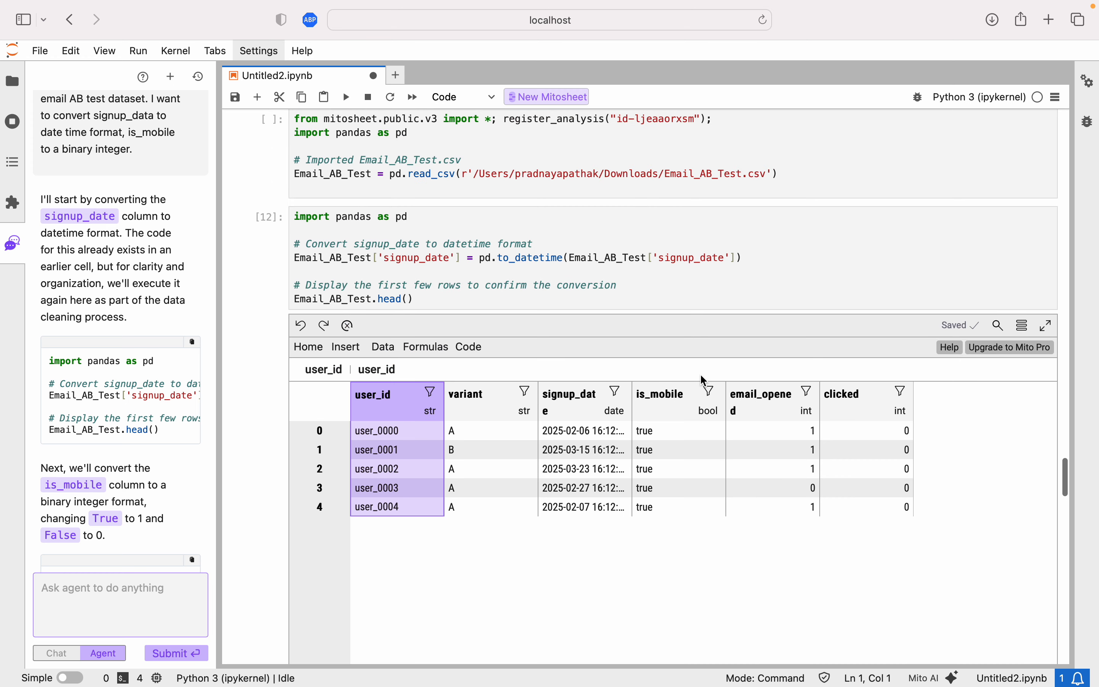
pyautogui.scroll(-3, 703, 381)
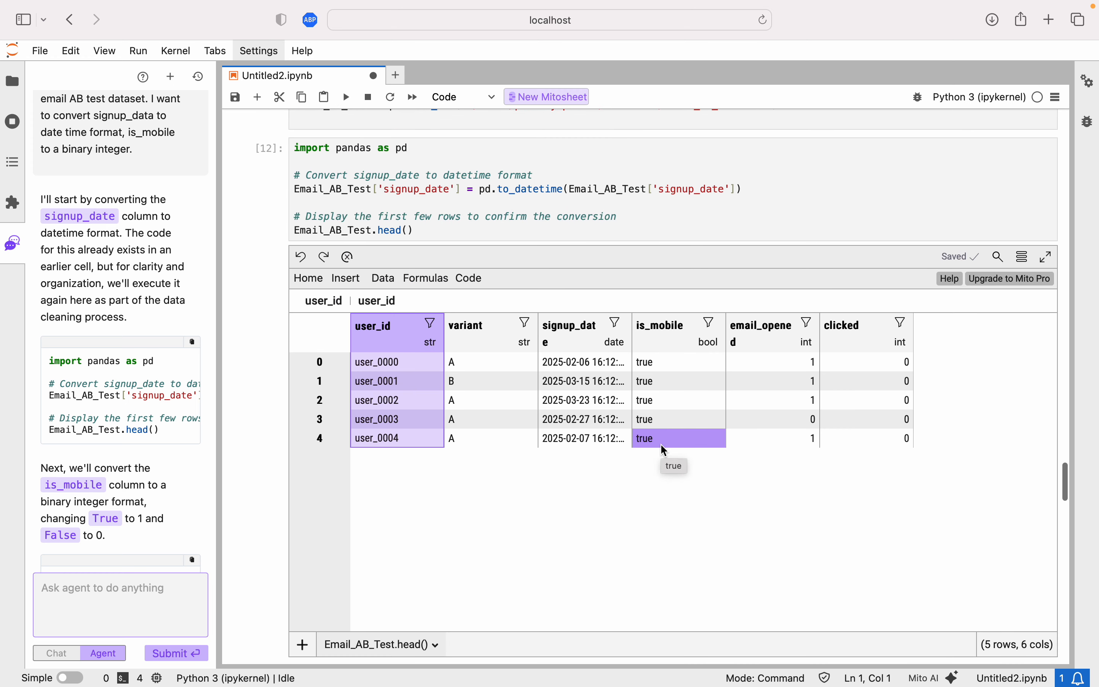
pyautogui.scroll(-20, 664, 450)
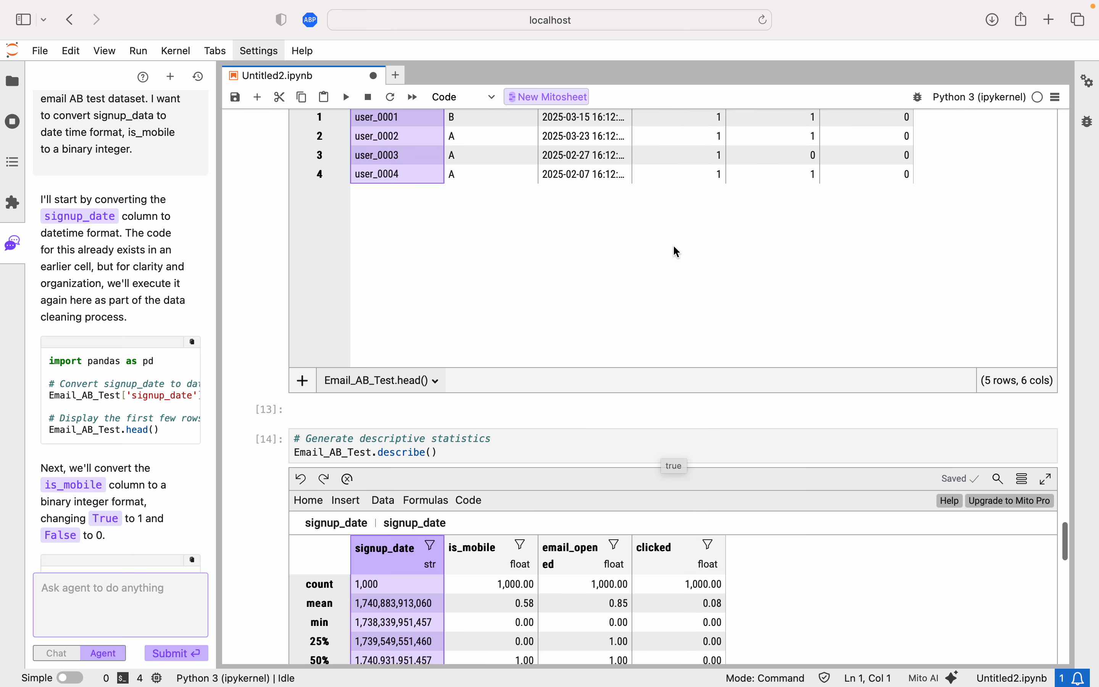
pyautogui.scroll(-8, 677, 252)
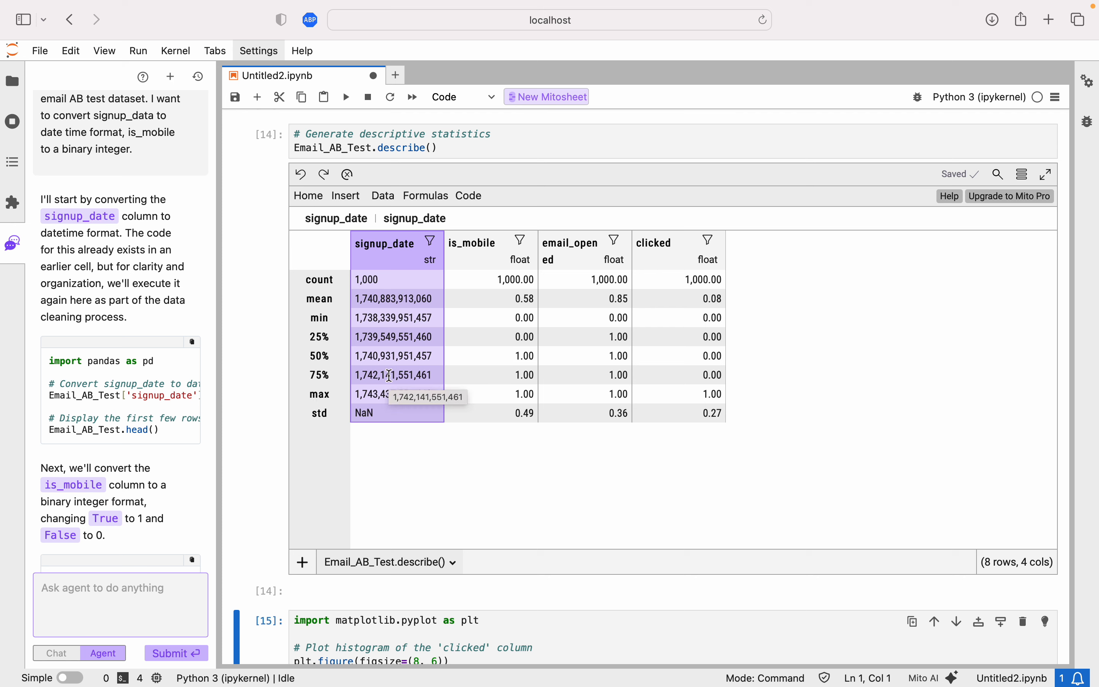
pyautogui.scroll(-5, 394, 489)
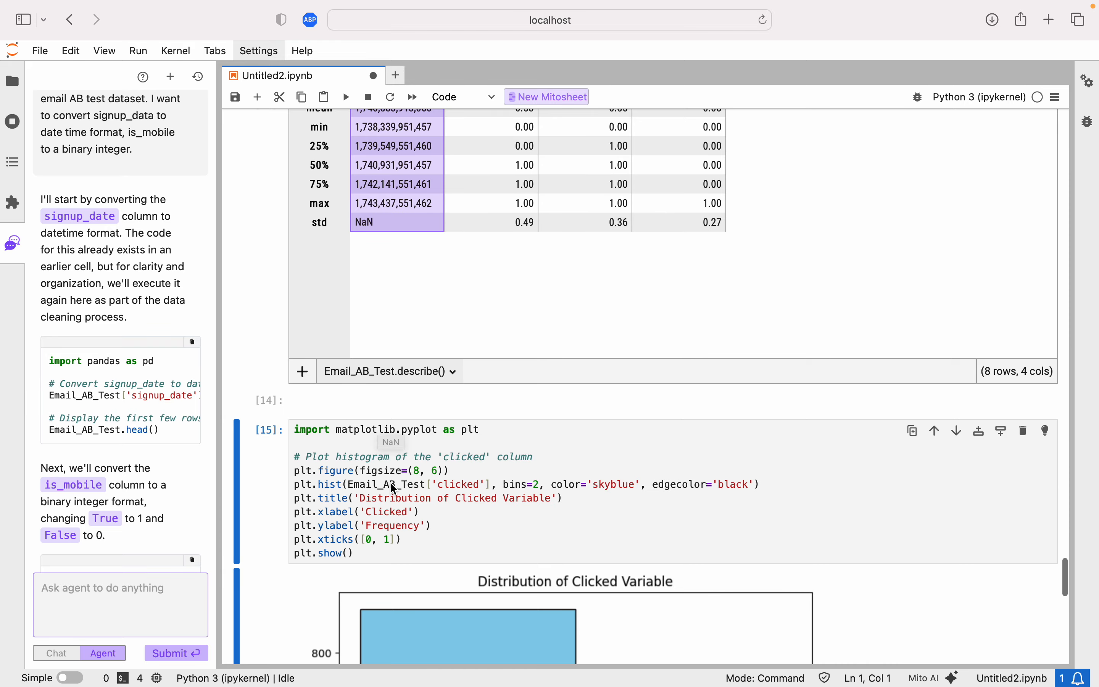
pyautogui.scroll(-8, 395, 489)
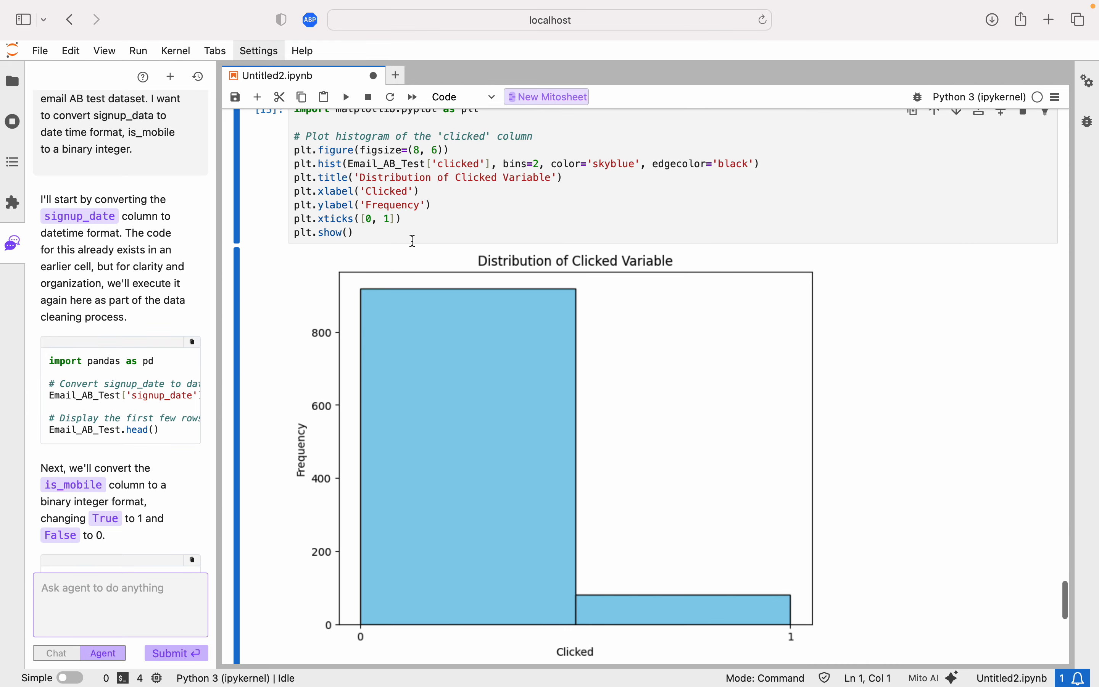
pyautogui.scroll(1, 423, 239)
pyautogui.scroll(-2, 425, 239)
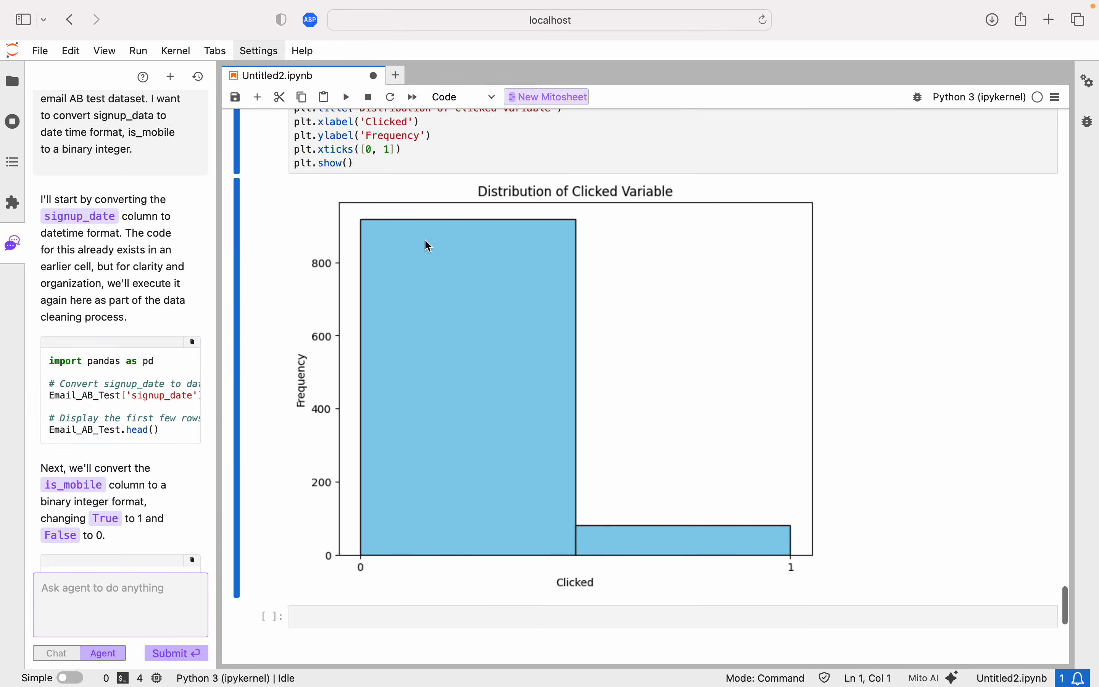
pyautogui.scroll(1, 425, 239)
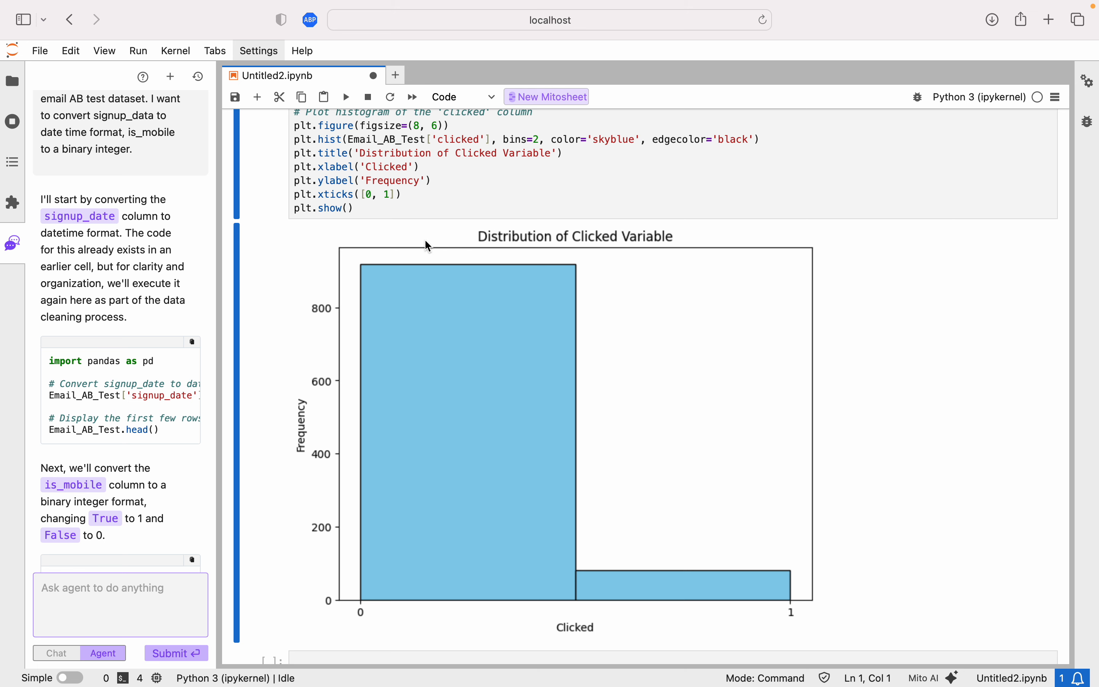
pyautogui.scroll(3, 427, 245)
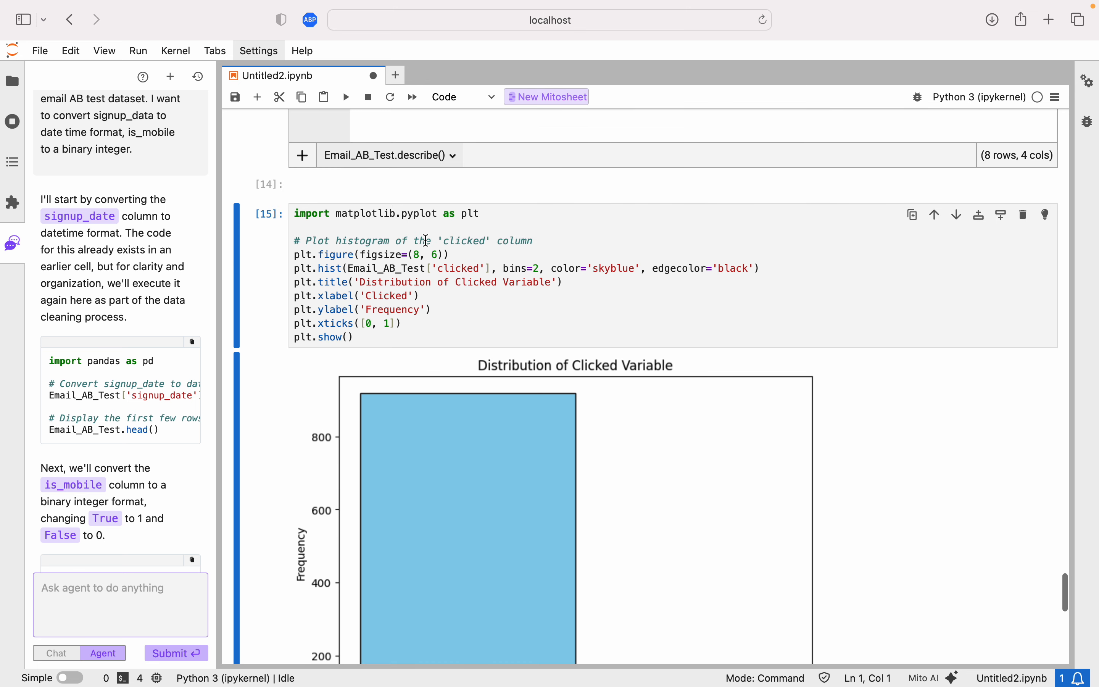
pyautogui.scroll(-2, 466, 336)
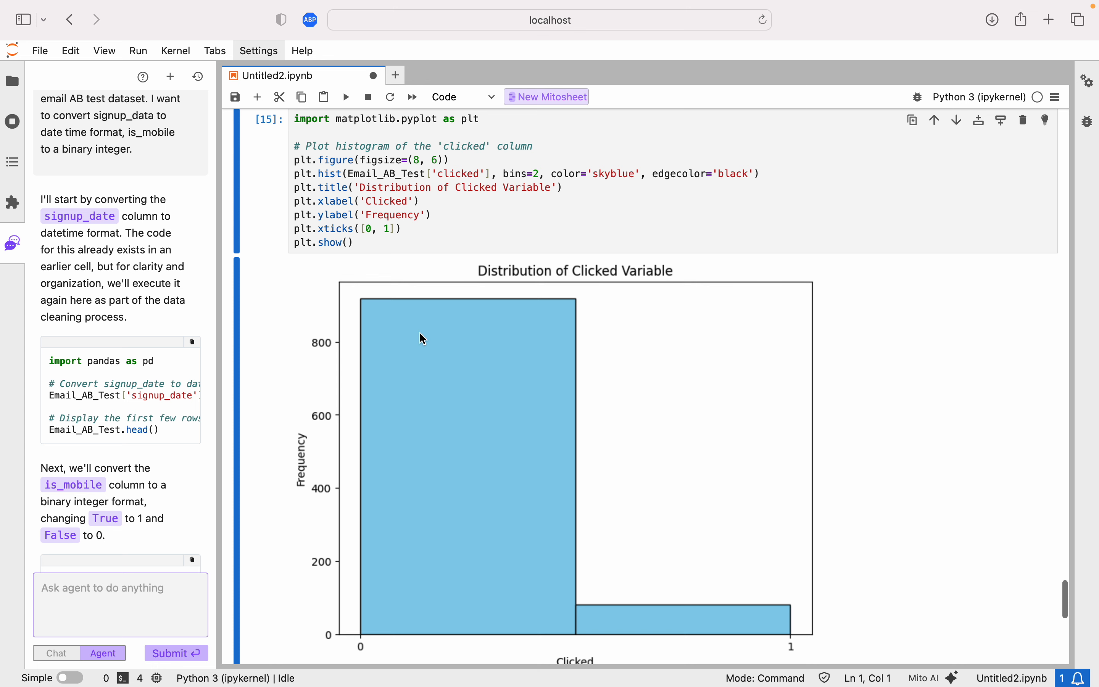
pyautogui.scroll(-5, 423, 338)
# Ask the agent: "Let's do linear regressions to understand which variables (signup_date, is_mobile, email_opened) predict clickthrough rate. separate by group A and B?".
pyautogui.click(108, 600)
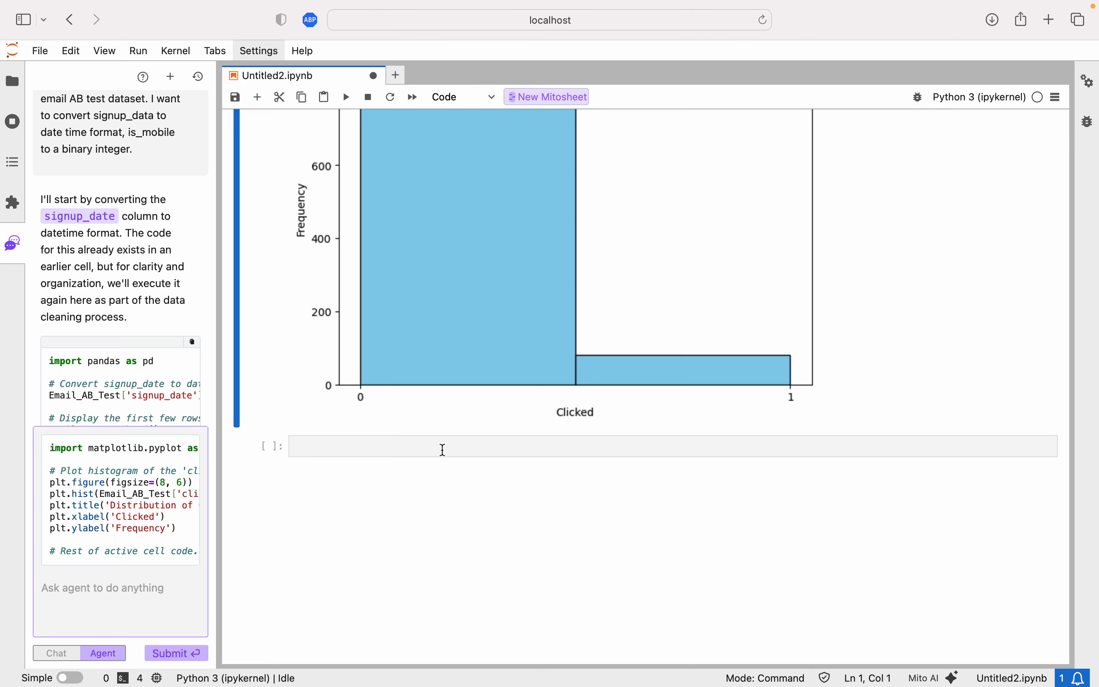
pyautogui.scroll(10, 436, 454)
pyautogui.scroll(15, 435, 475)
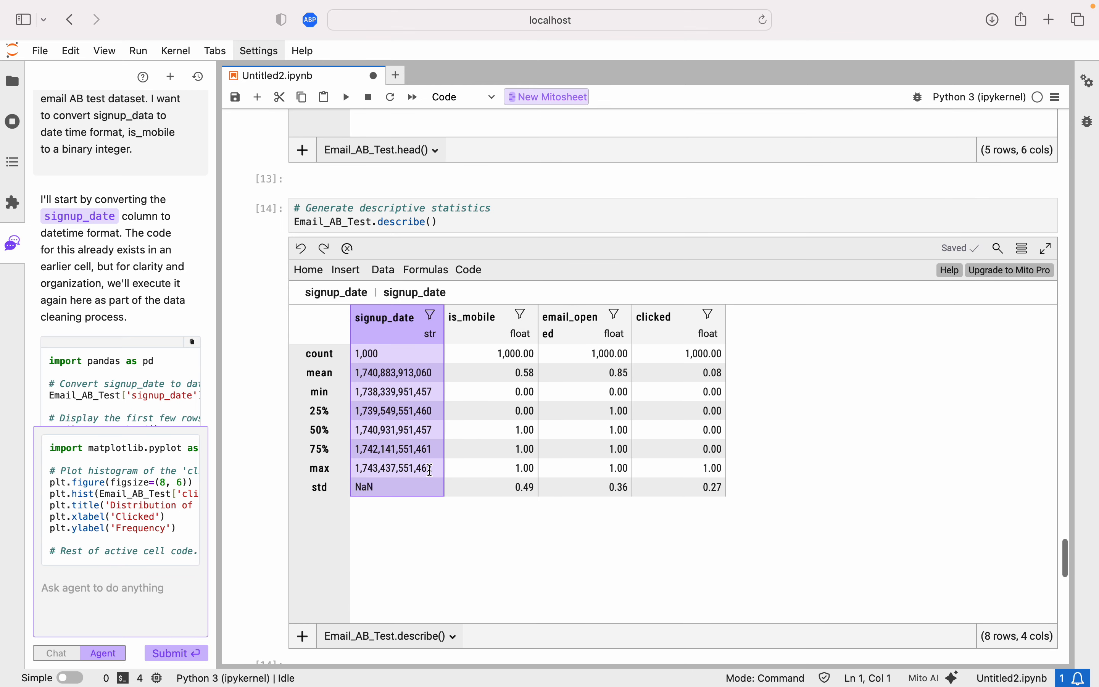
pyautogui.scroll(15, 431, 470)
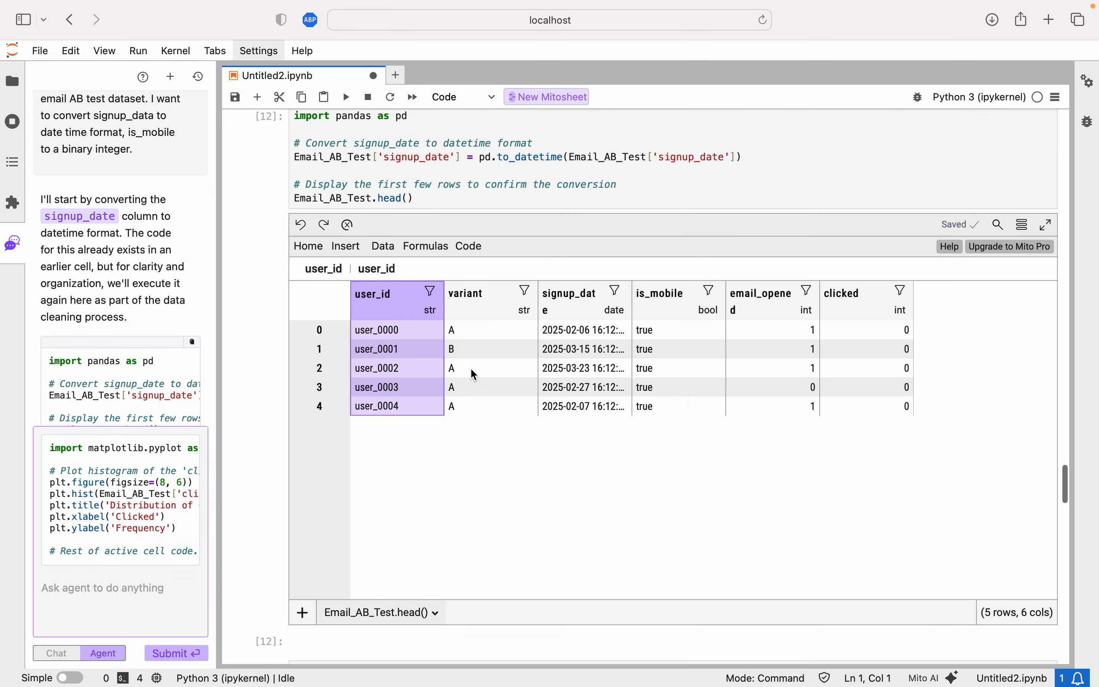
pyautogui.scroll(15, 511, 259)
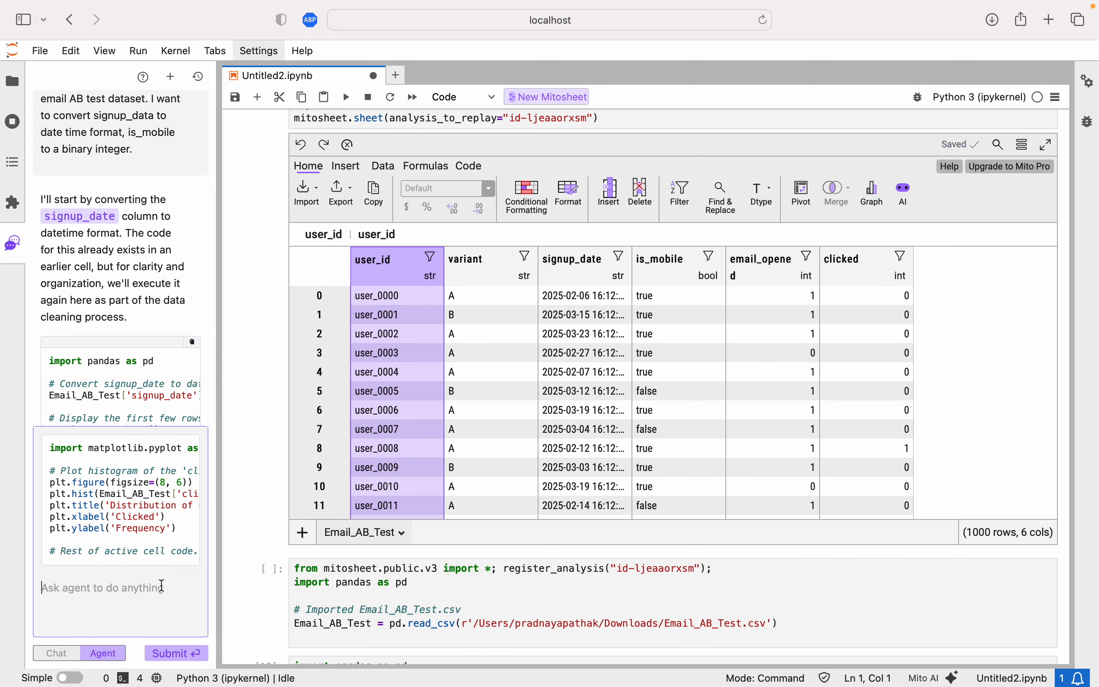
pyautogui.write("Let's do linear ")
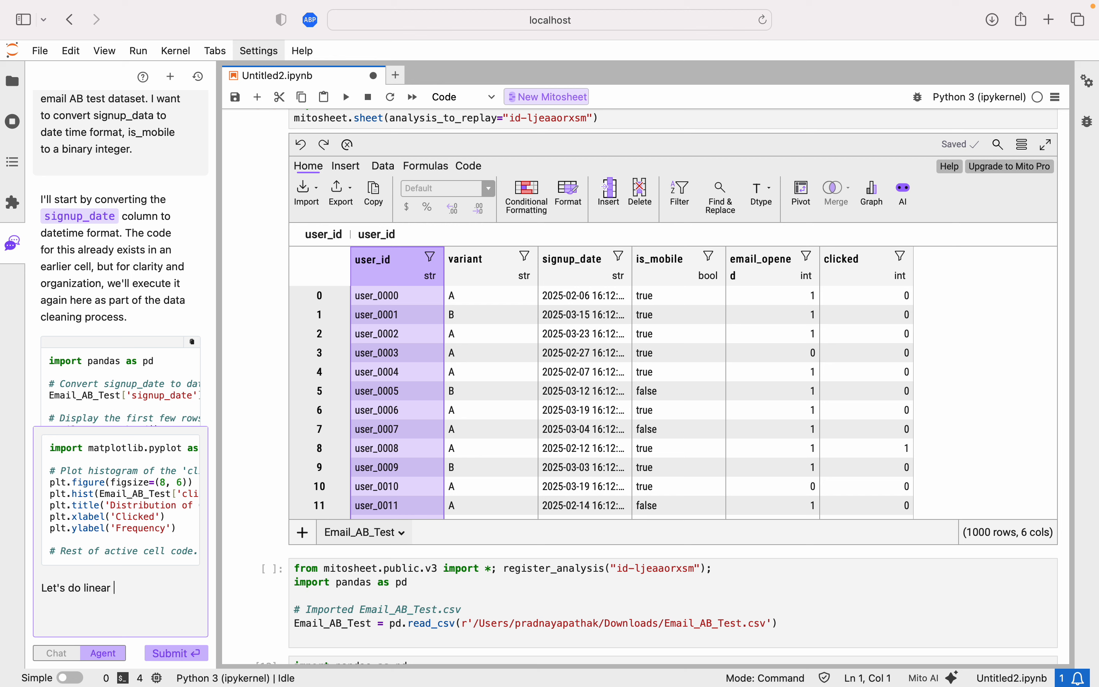
pyautogui.write('regressions to understand which variables (')
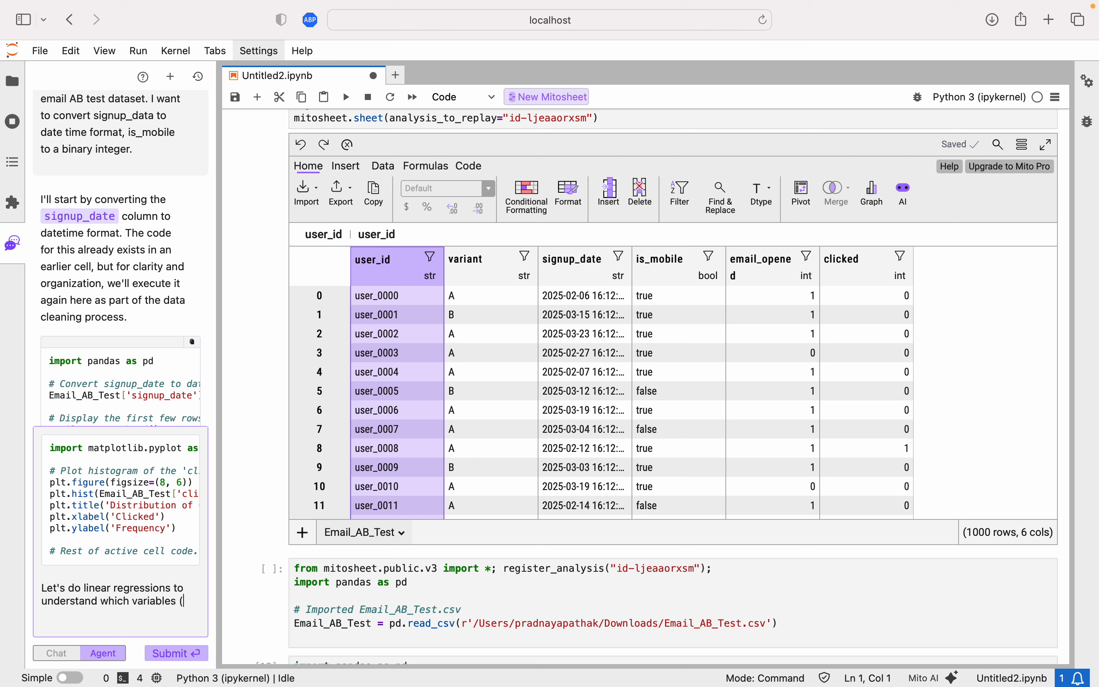
pyautogui.write('signup_da')
pyautogui.write('ta,')
pyautogui.write(', is_mobile, email_o')
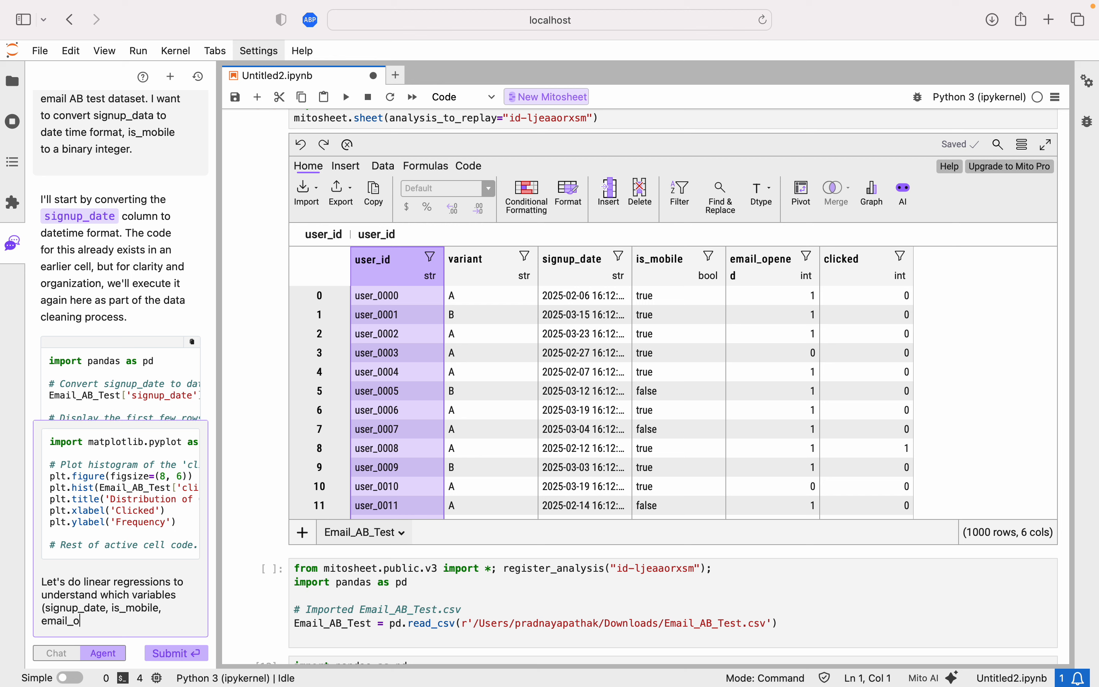
pyautogui.write('pened,')
pyautogui.press('BackSpace')
pyautogui.write(') predict clickthrough rate. ')
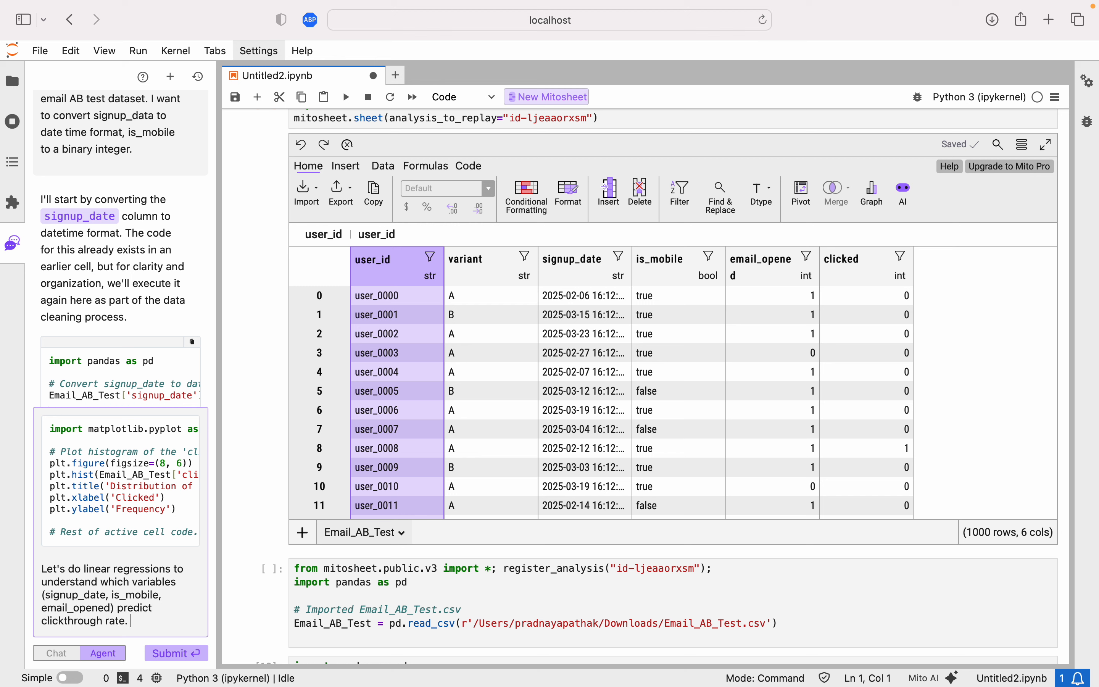
pyautogui.write('separate by group A and B?')
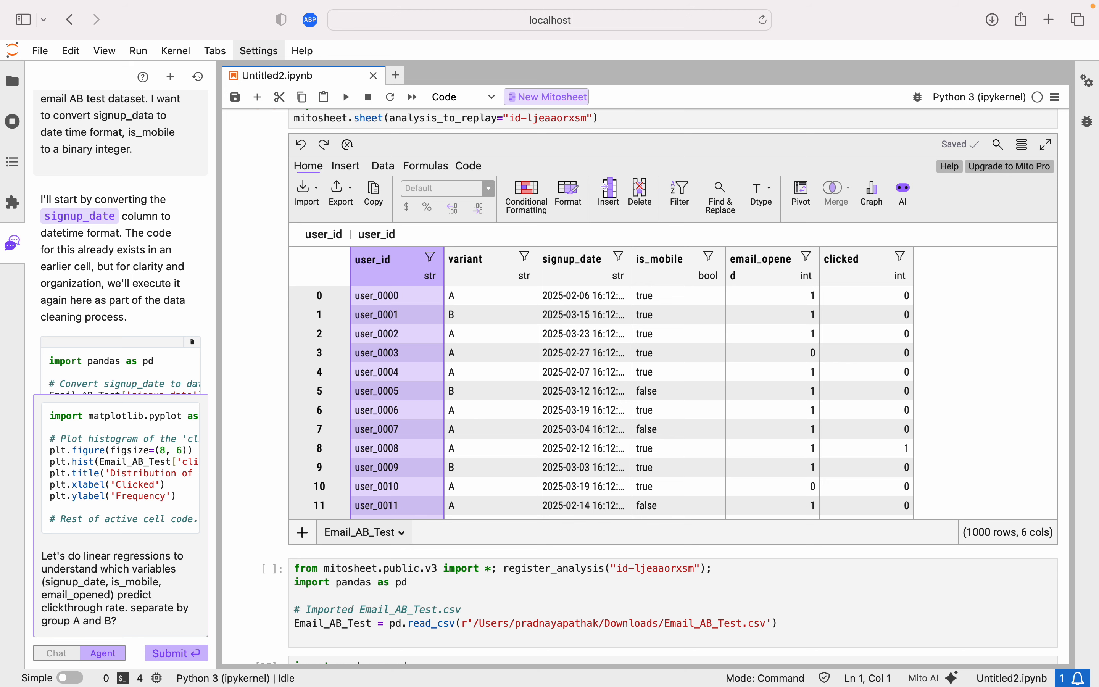
pyautogui.click(190, 655)
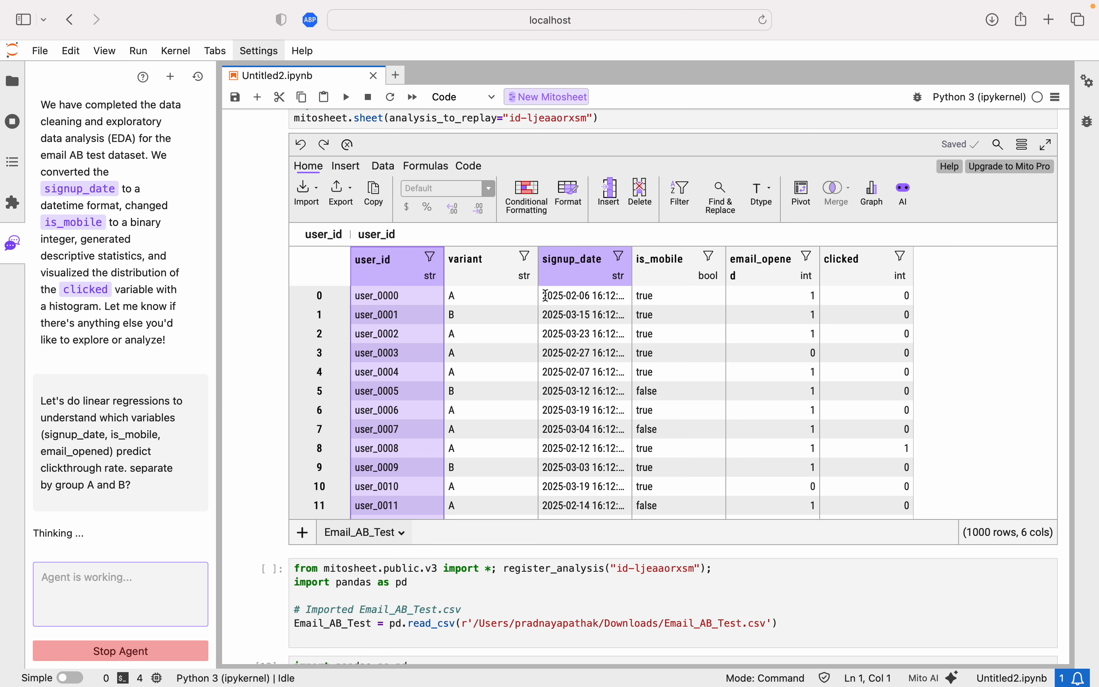
# Read through the agent's messages and the generated data preparation and model-fitting cells for Group A.
pyautogui.scroll(-15, 498, 517)
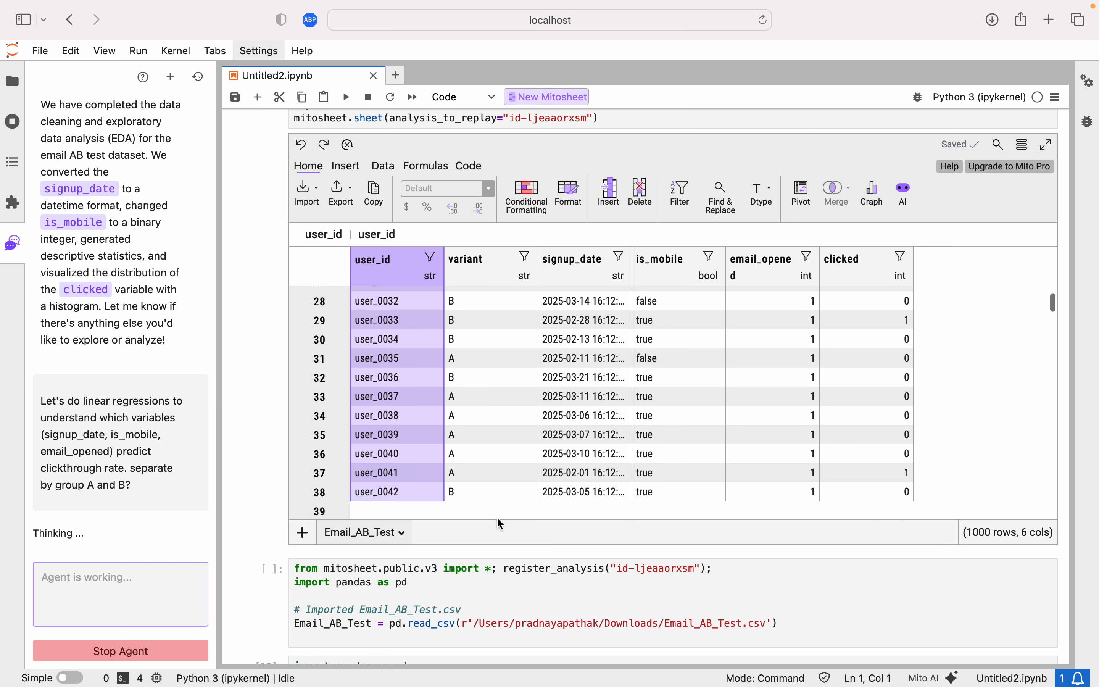
pyautogui.scroll(-15, 494, 570)
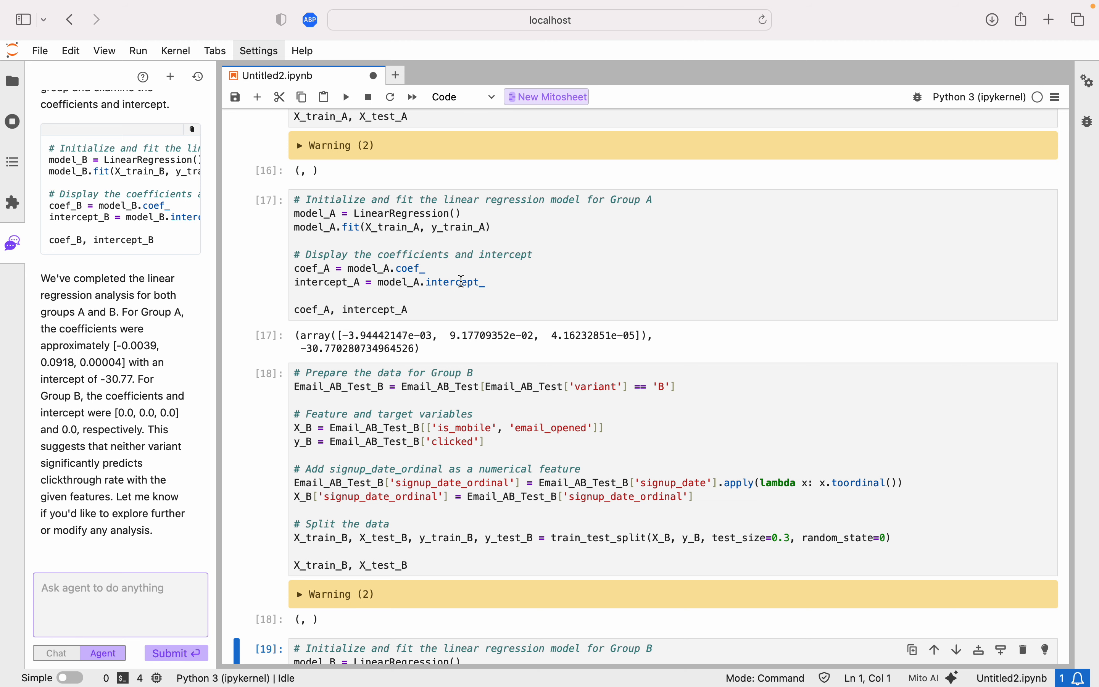
pyautogui.scroll(15, 462, 282)
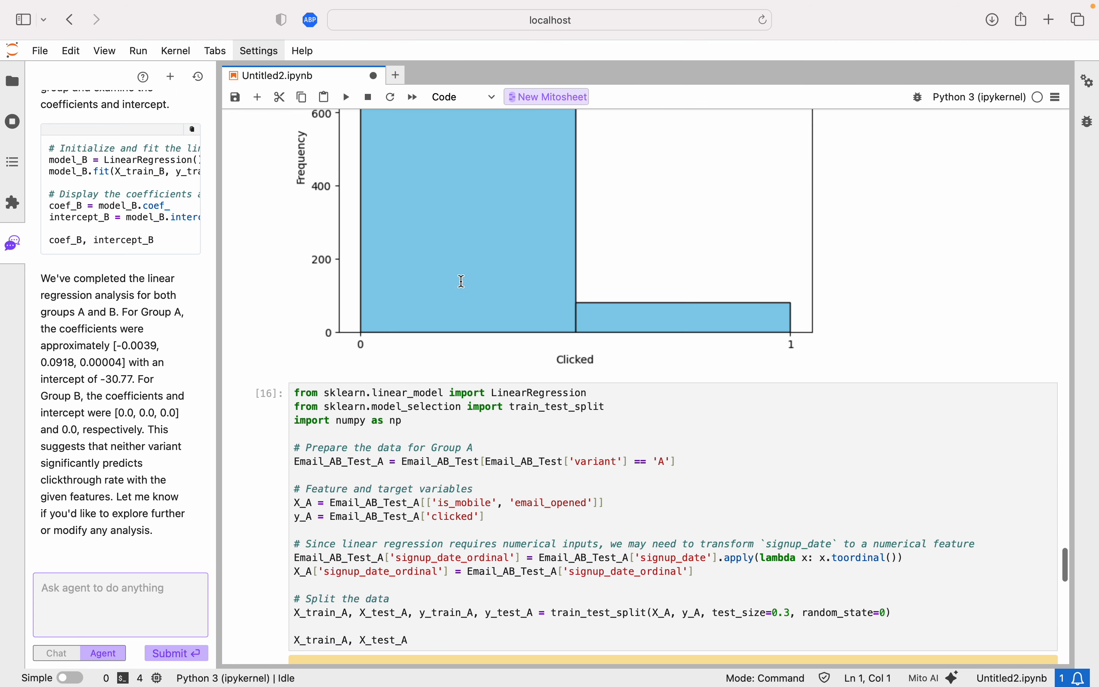
pyautogui.scroll(-5, 462, 282)
pyautogui.scroll(-1, 462, 282)
pyautogui.scroll(10, 88, 307)
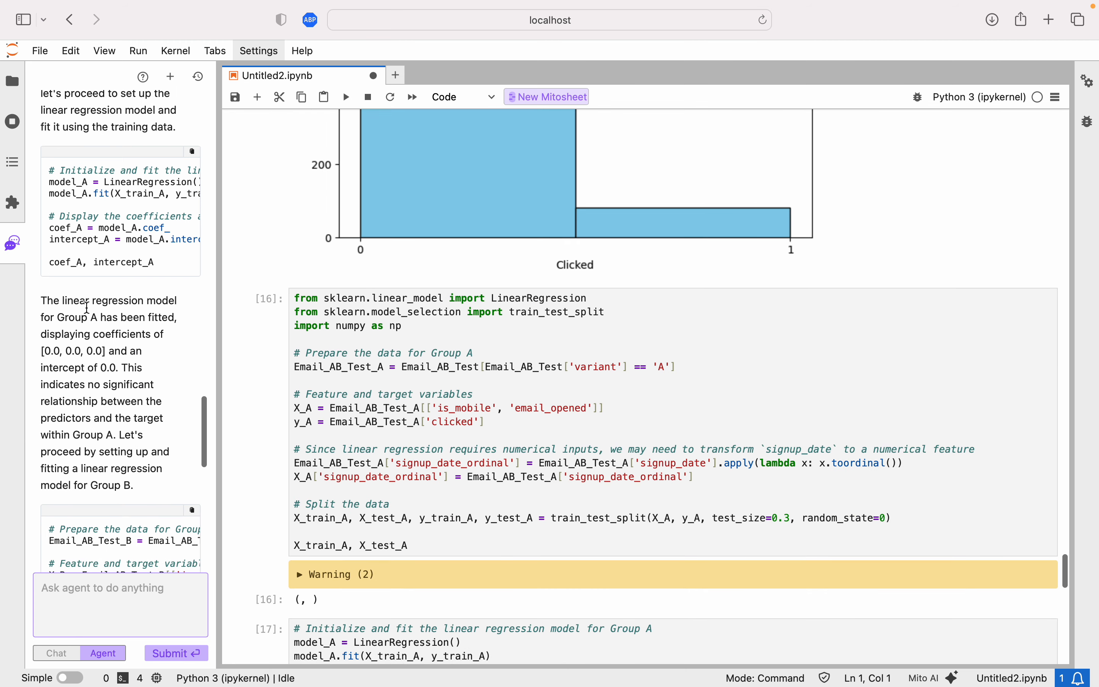
pyautogui.scroll(8, 88, 307)
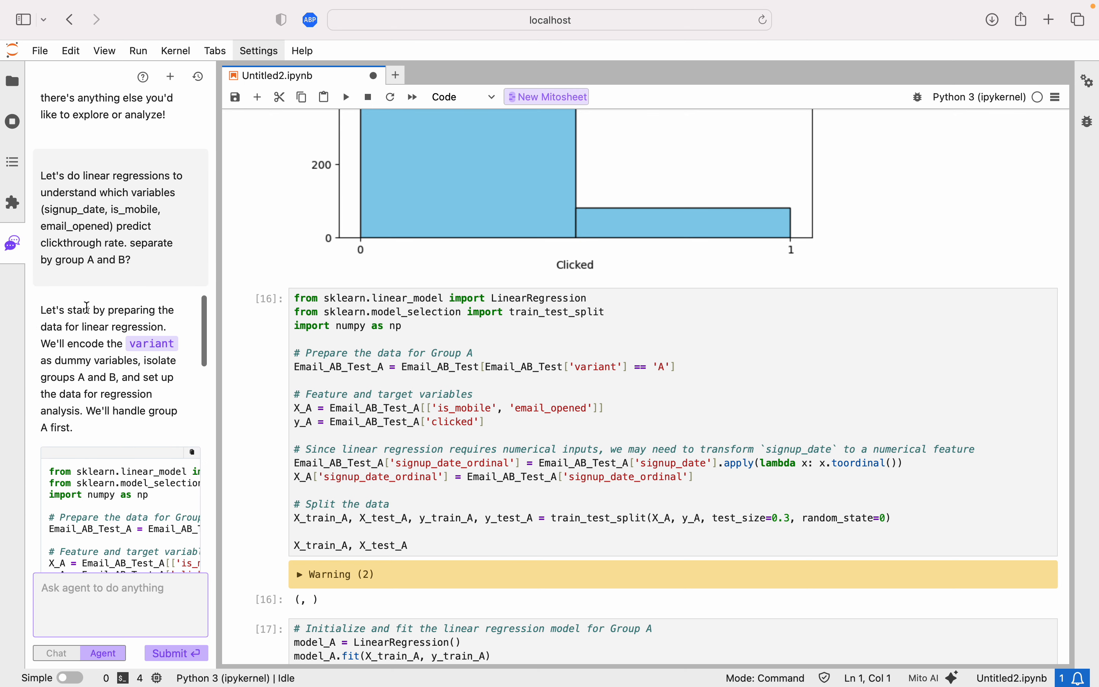
pyautogui.scroll(-4, 109, 262)
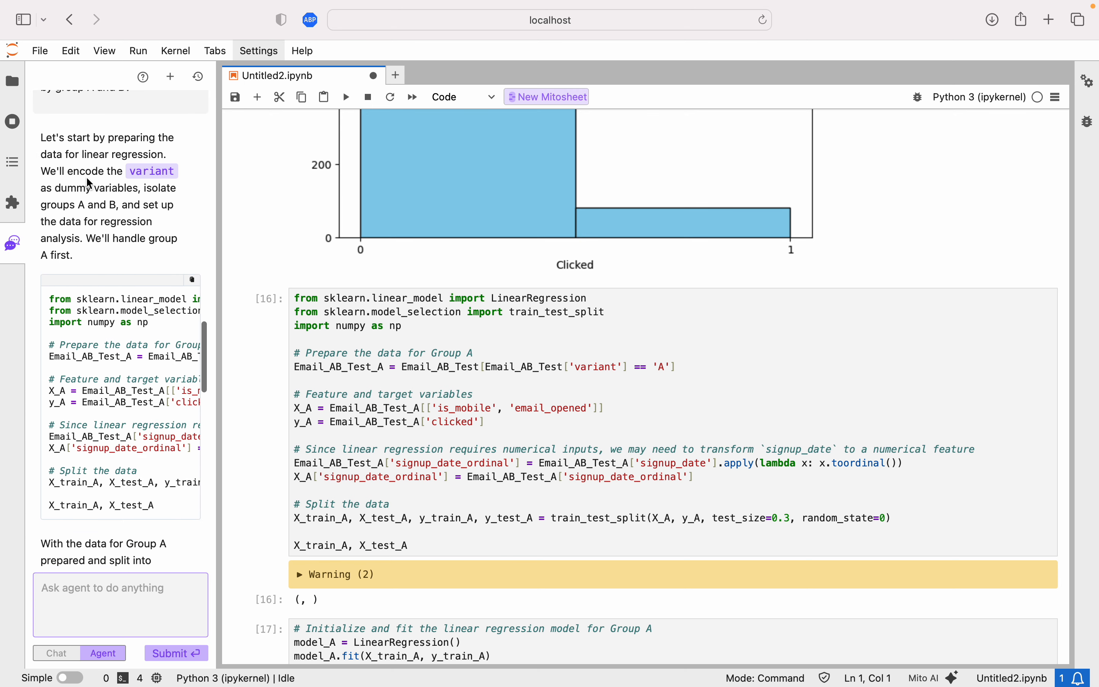
pyautogui.scroll(-5, 66, 218)
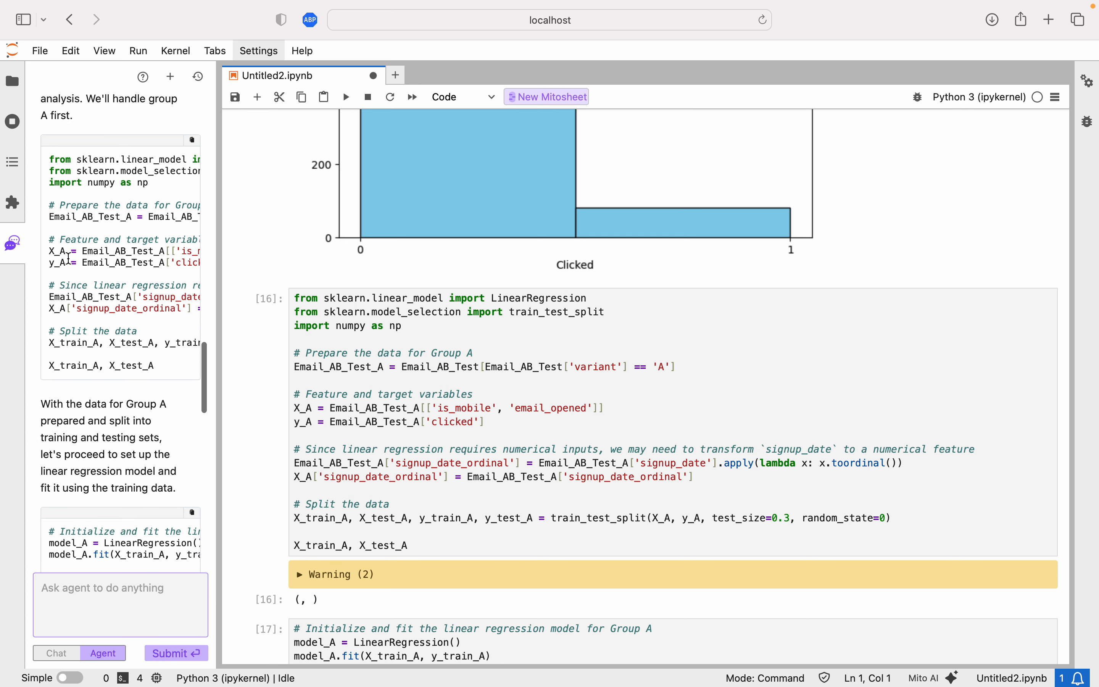
pyautogui.scroll(-7, 105, 242)
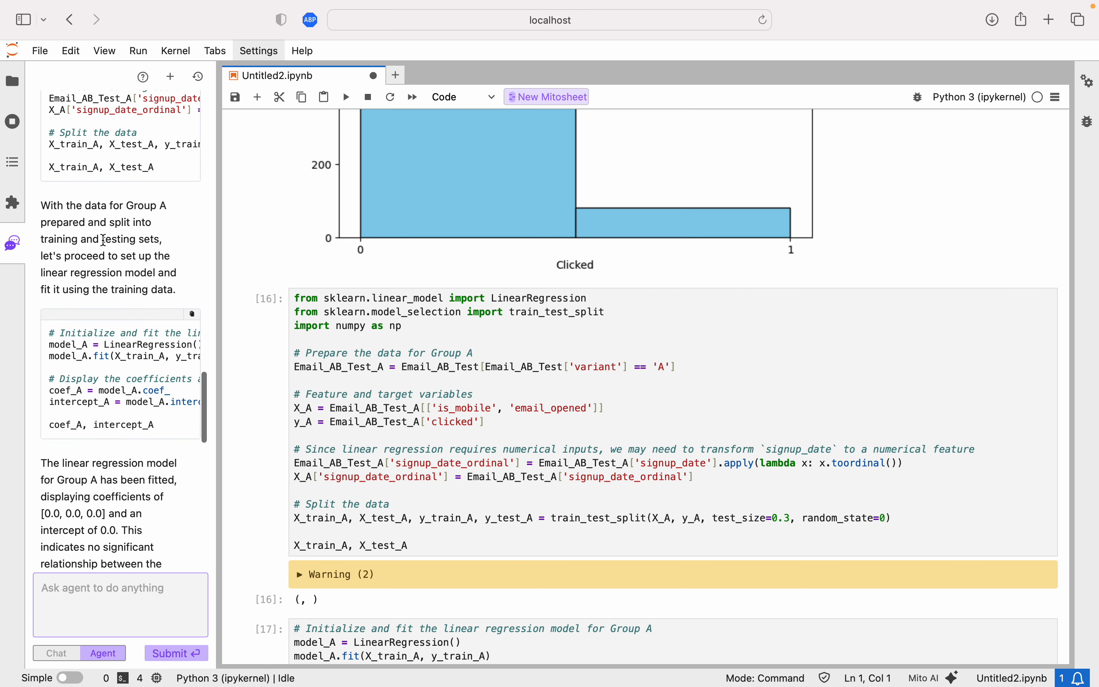
pyautogui.scroll(-3, 124, 258)
pyautogui.hscroll(3, 123, 322)
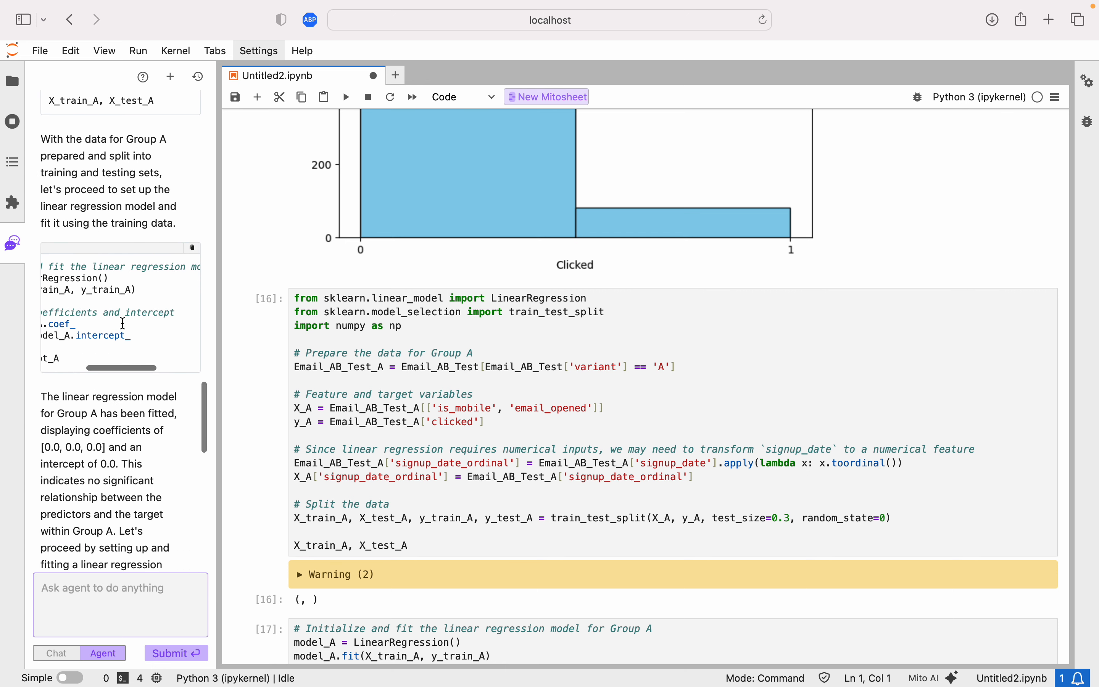
pyautogui.hscroll(-4, 123, 323)
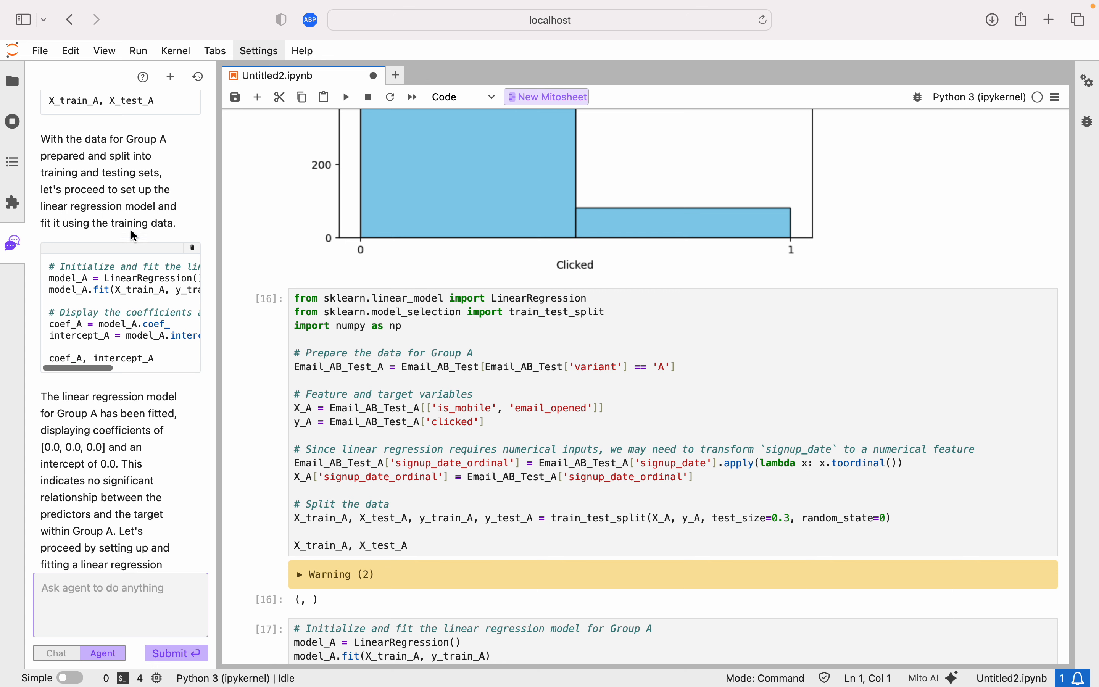
pyautogui.scroll(-6, 125, 218)
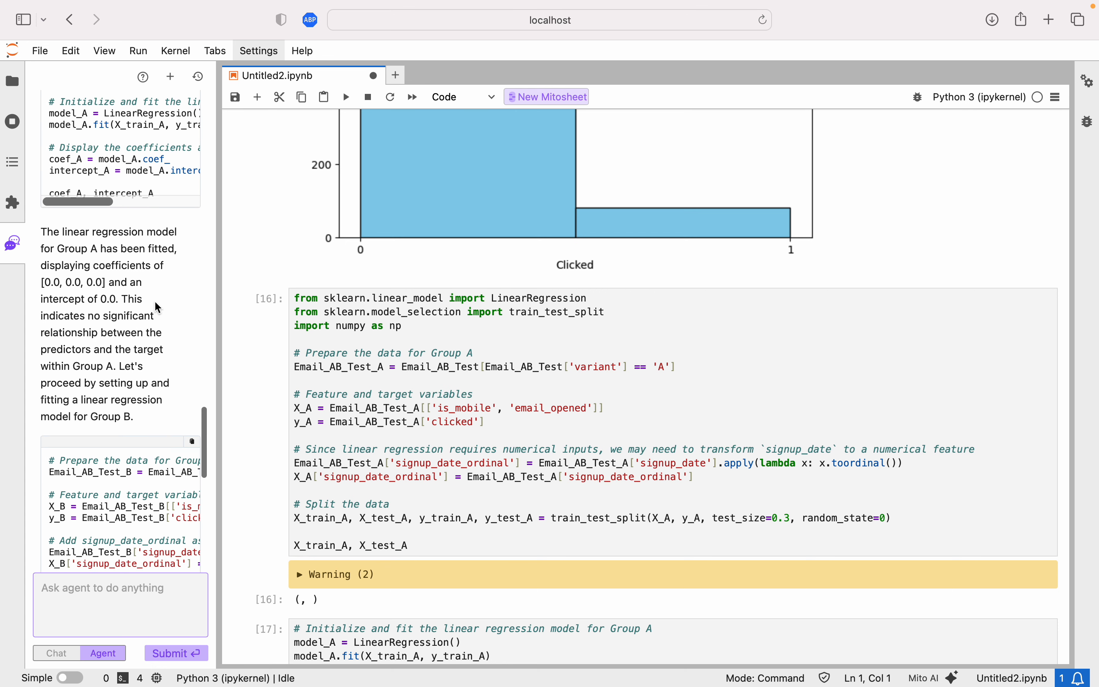
# Review the Group B preparation and regression cells and the agent's summary of both groups' coefficients.
pyautogui.moveTo(78, 231); pyautogui.dragTo(139, 258)
pyautogui.click(113, 269)
pyautogui.scroll(-3, 106, 337)
pyautogui.scroll(-3, 137, 277)
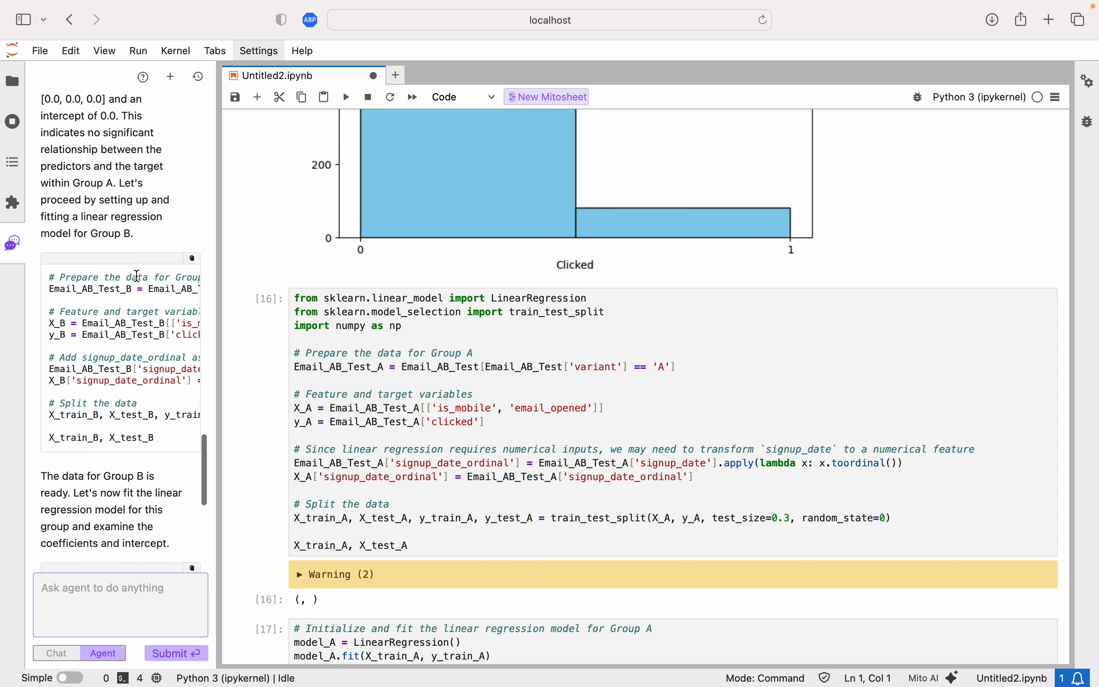
pyautogui.scroll(-9, 121, 254)
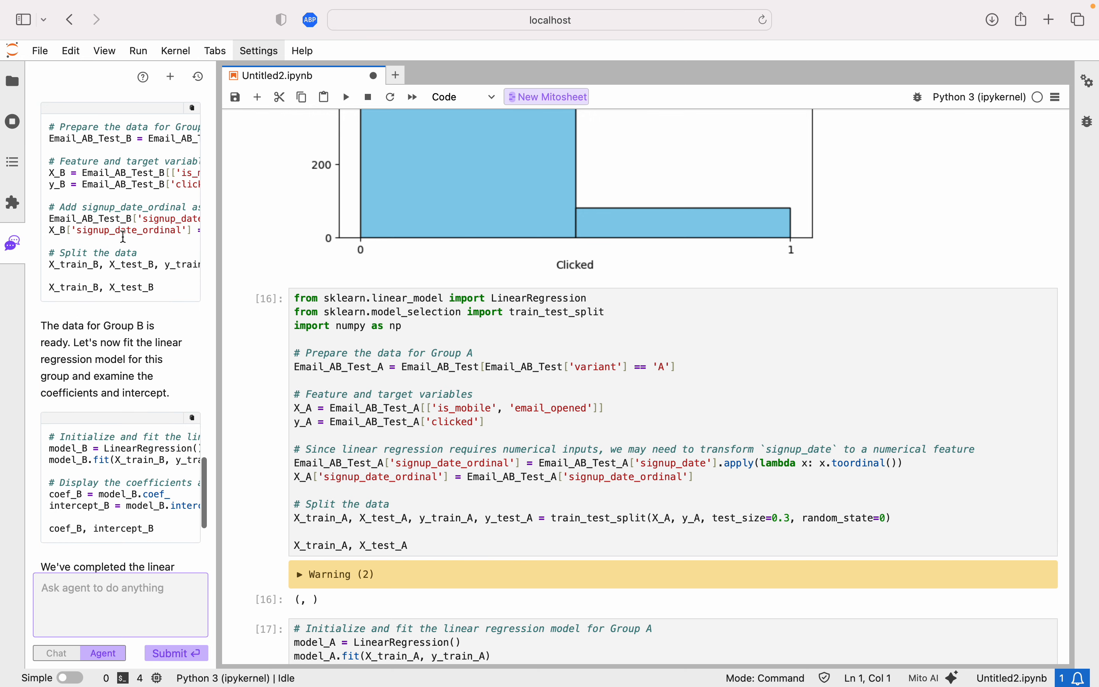
pyautogui.scroll(-5, 112, 300)
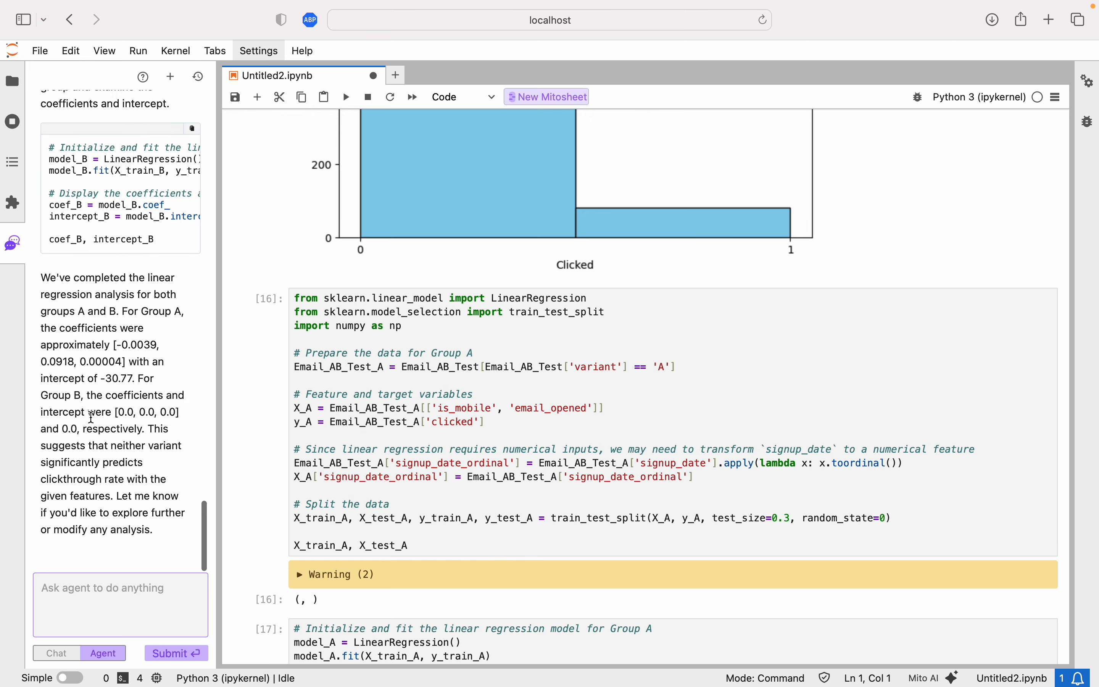
pyautogui.scroll(-16, 330, 435)
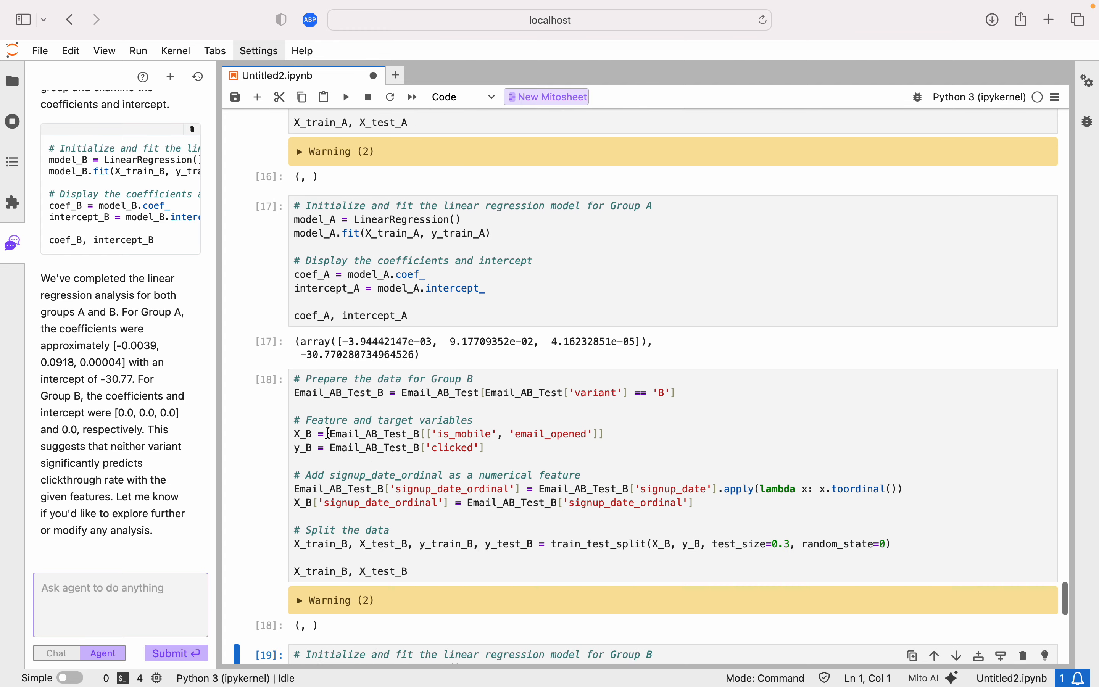
pyautogui.scroll(10, 329, 436)
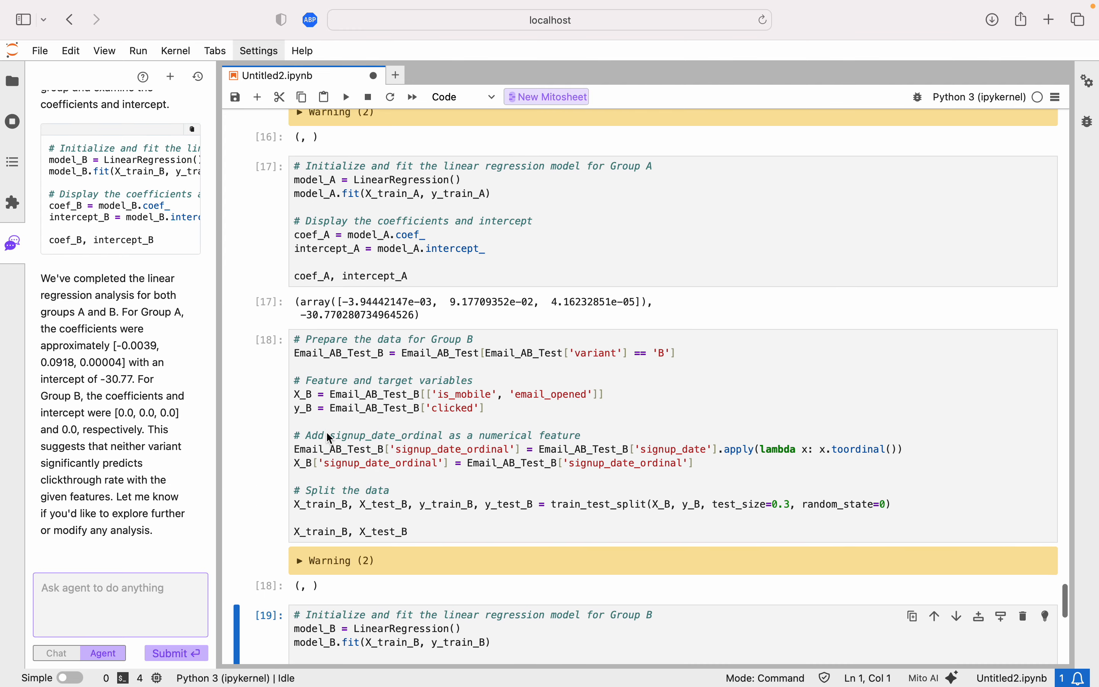
pyautogui.scroll(5, 328, 433)
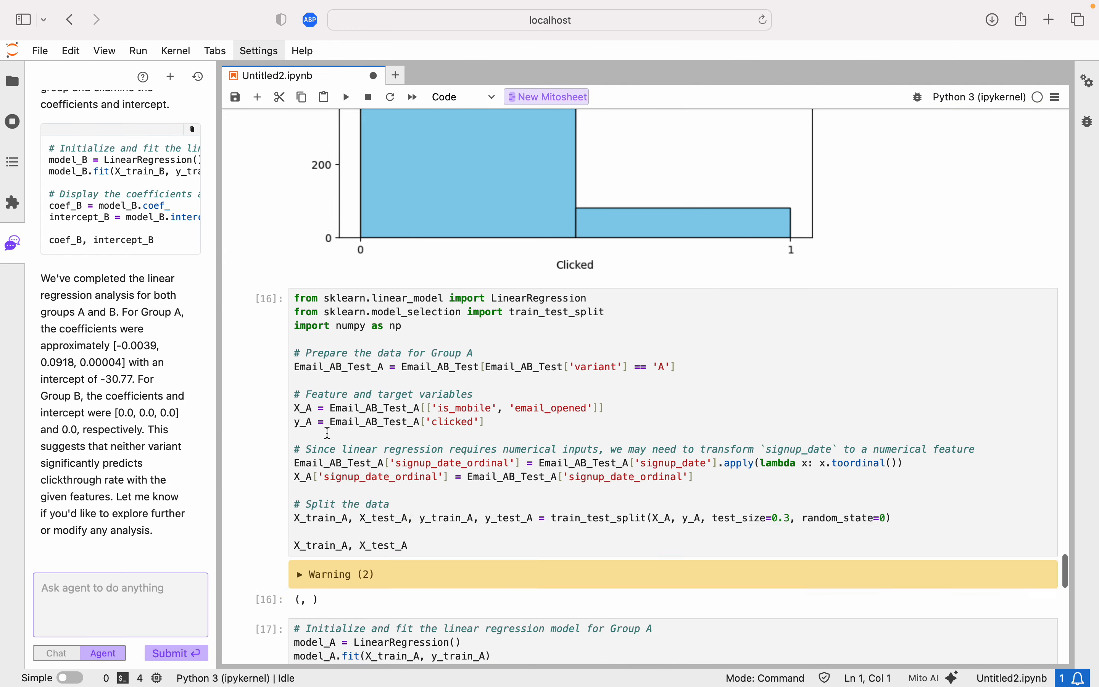
pyautogui.scroll(-15, 330, 435)
# Copy the agent's regression summary, switch to Chat mode and ask "how should I interpret this information?" with the summary pasted.
pyautogui.moveTo(40, 278); pyautogui.dragTo(195, 522)
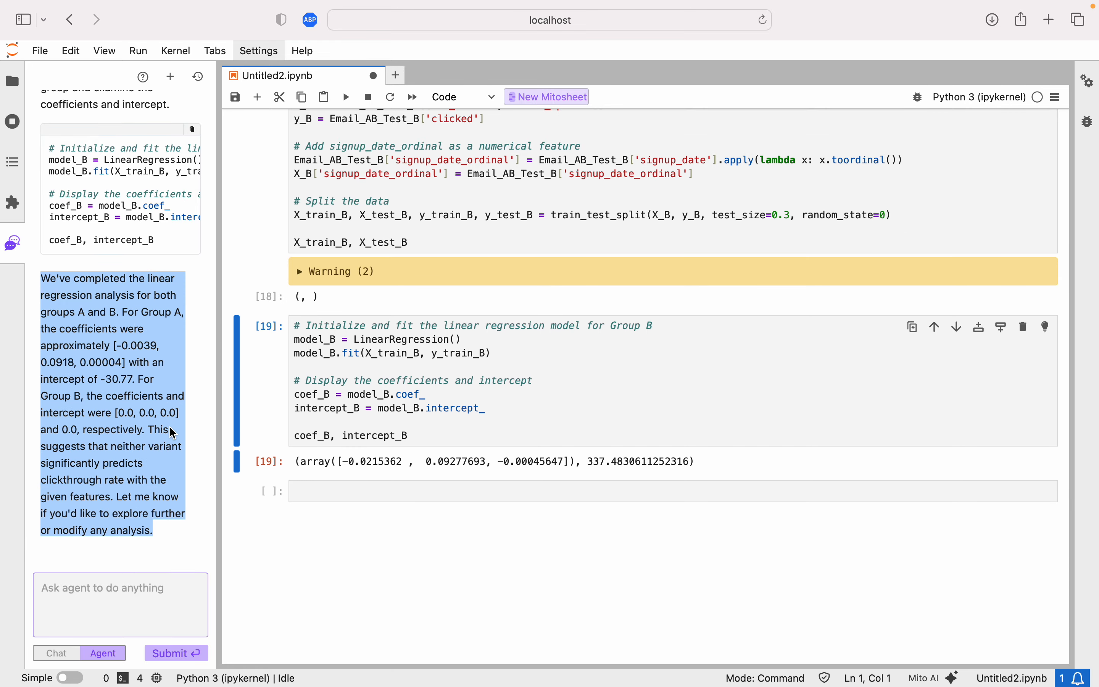
pyautogui.click(124, 613)
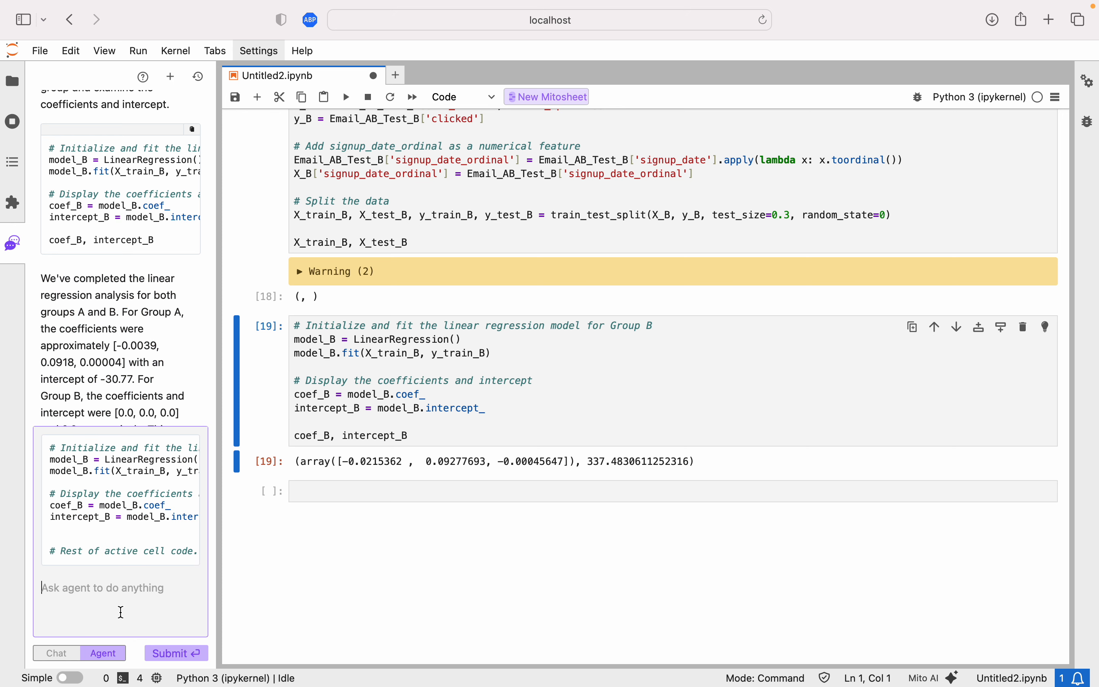
pyautogui.click(113, 397)
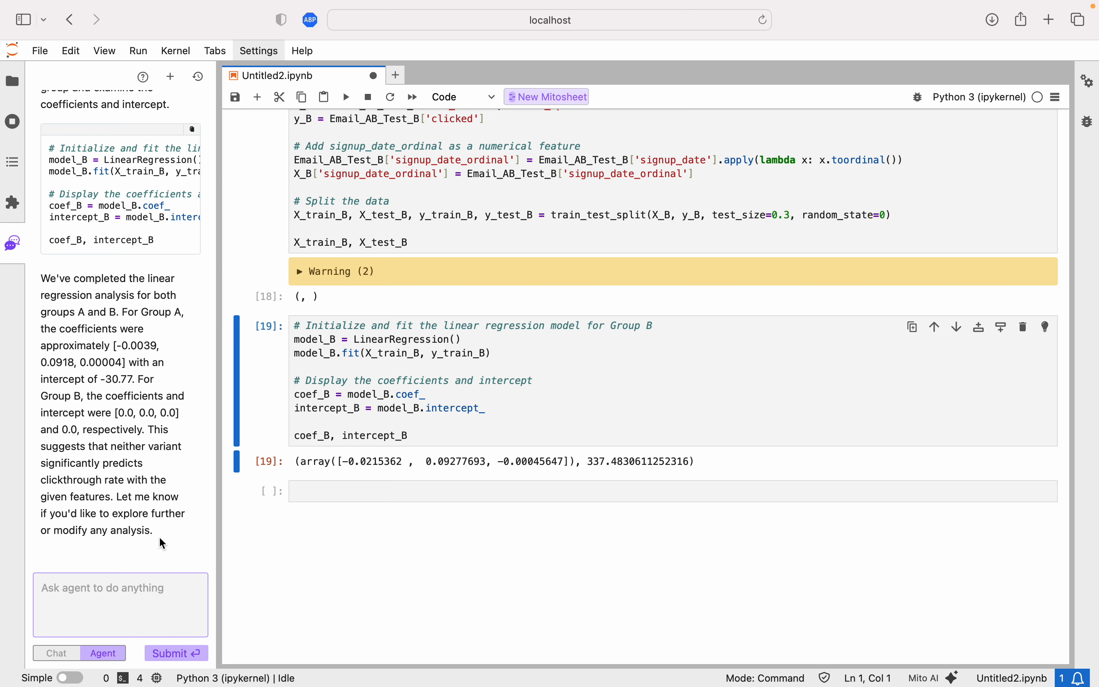
pyautogui.moveTo(163, 541); pyautogui.dragTo(27, 264)
pyautogui.press('super+c')
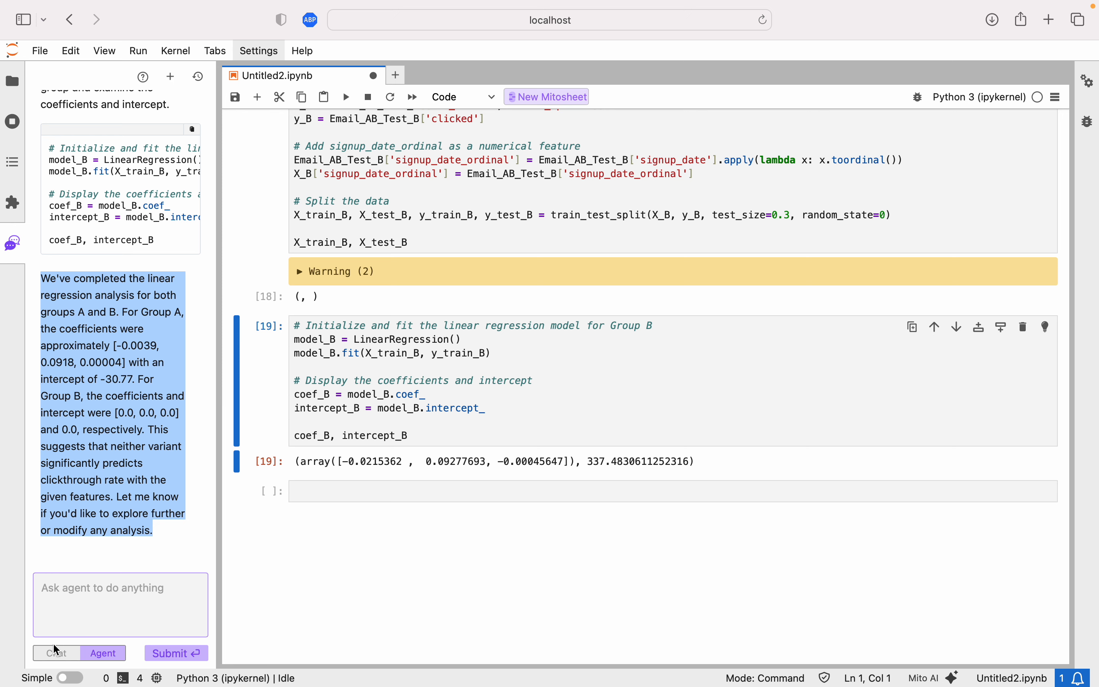
pyautogui.click(55, 651)
pyautogui.write('how ')
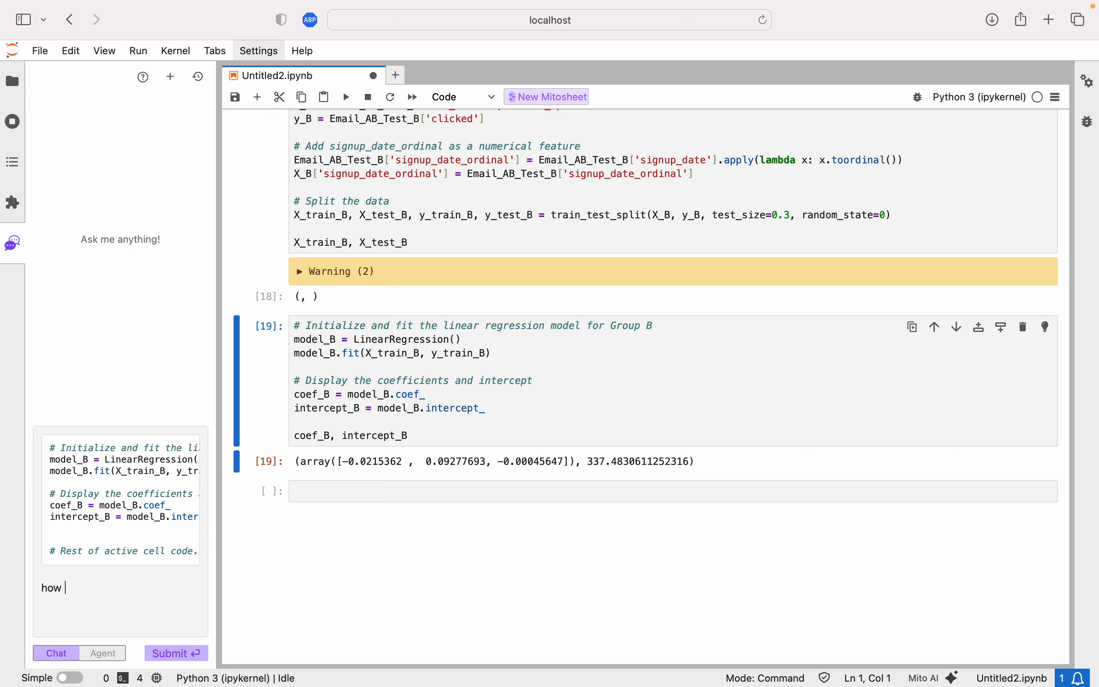
pyautogui.write('w')
pyautogui.press('BackSpace')
pyautogui.write('should I interpret this information?')
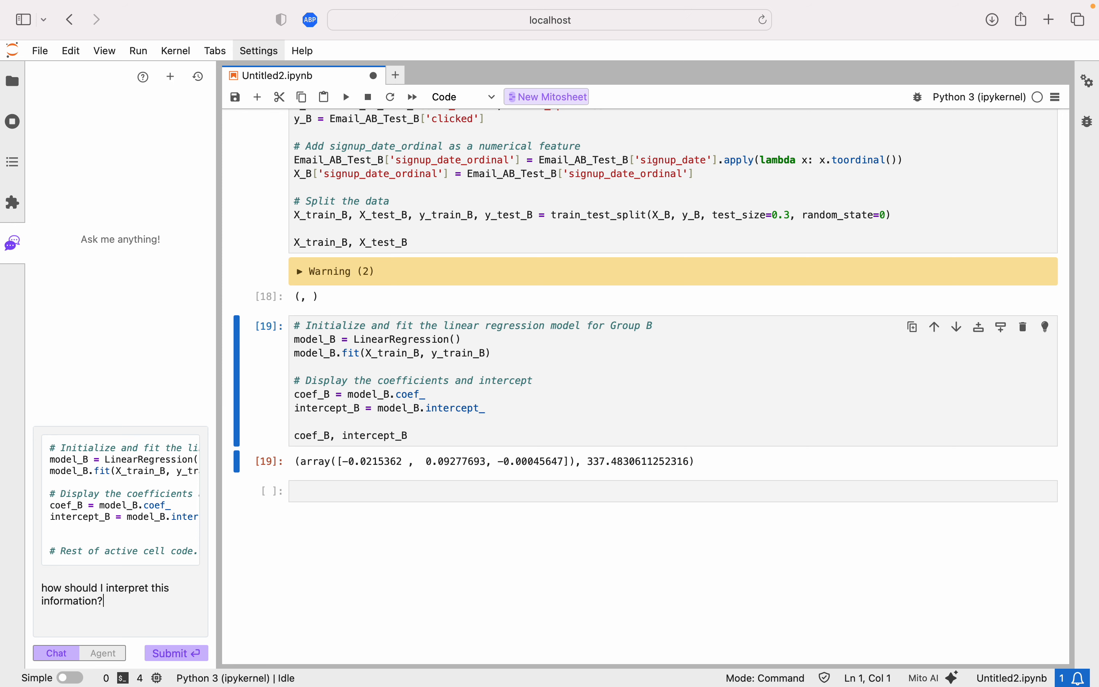
pyautogui.press('super+v')
pyautogui.press('Return')
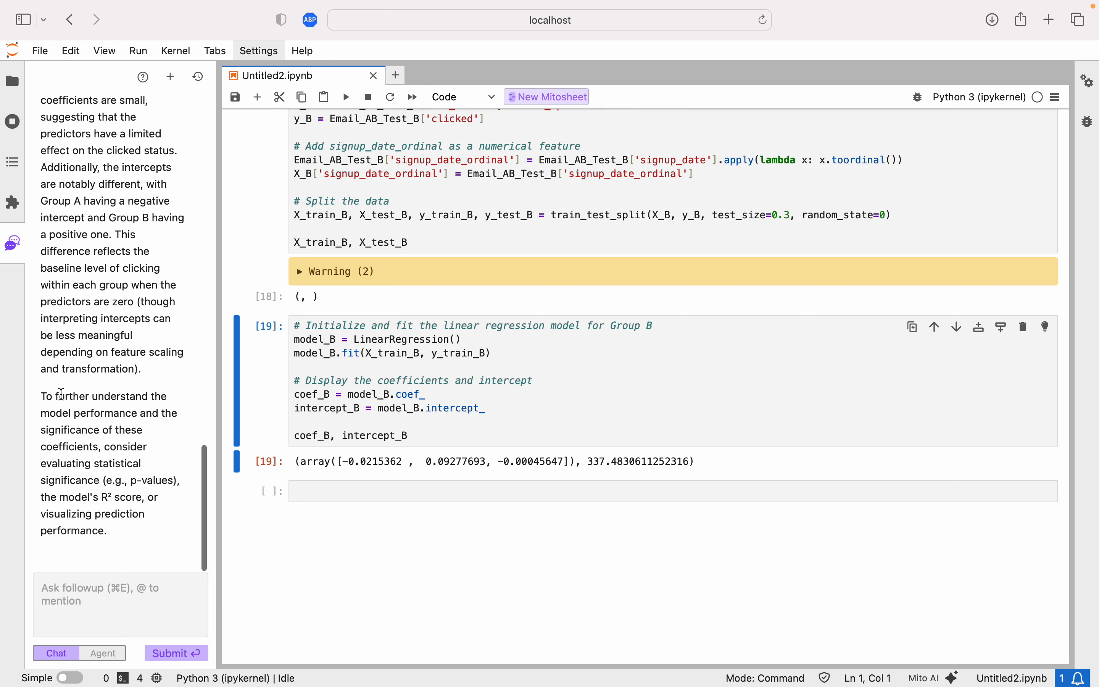
pyautogui.scroll(15, 62, 395)
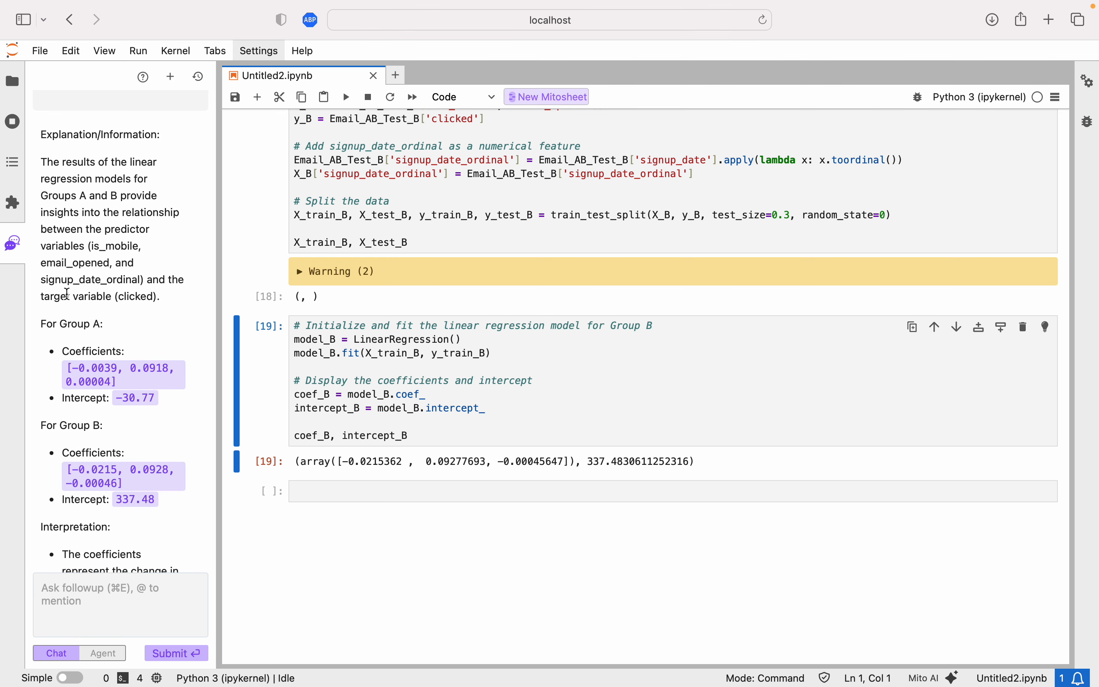
# Read through the agent's interpretation of the Group A and B regression coefficients and intercepts.
pyautogui.scroll(-5, 110, 464)
pyautogui.scroll(-3, 110, 463)
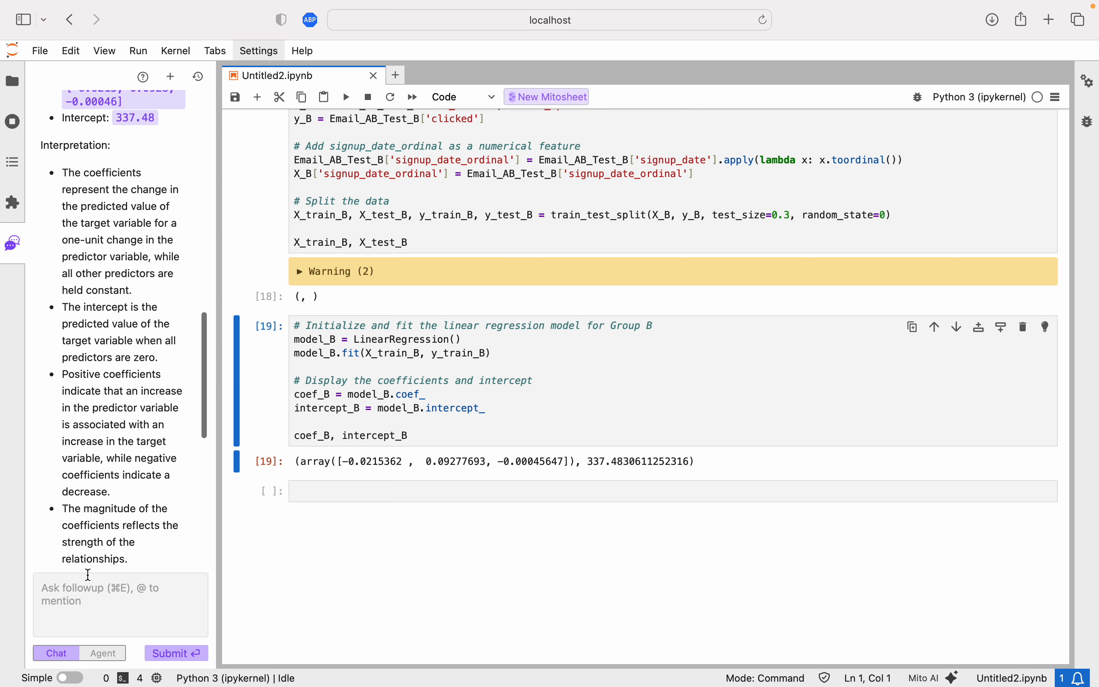
pyautogui.scroll(-10, 104, 361)
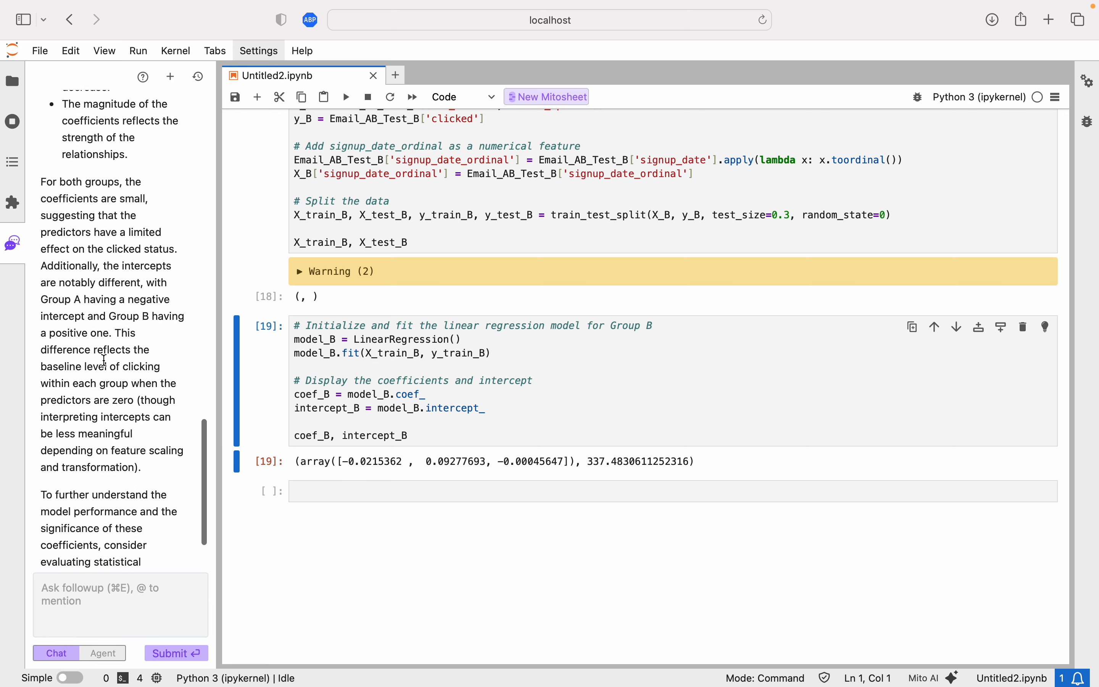
pyautogui.moveTo(45, 126); pyautogui.dragTo(190, 258)
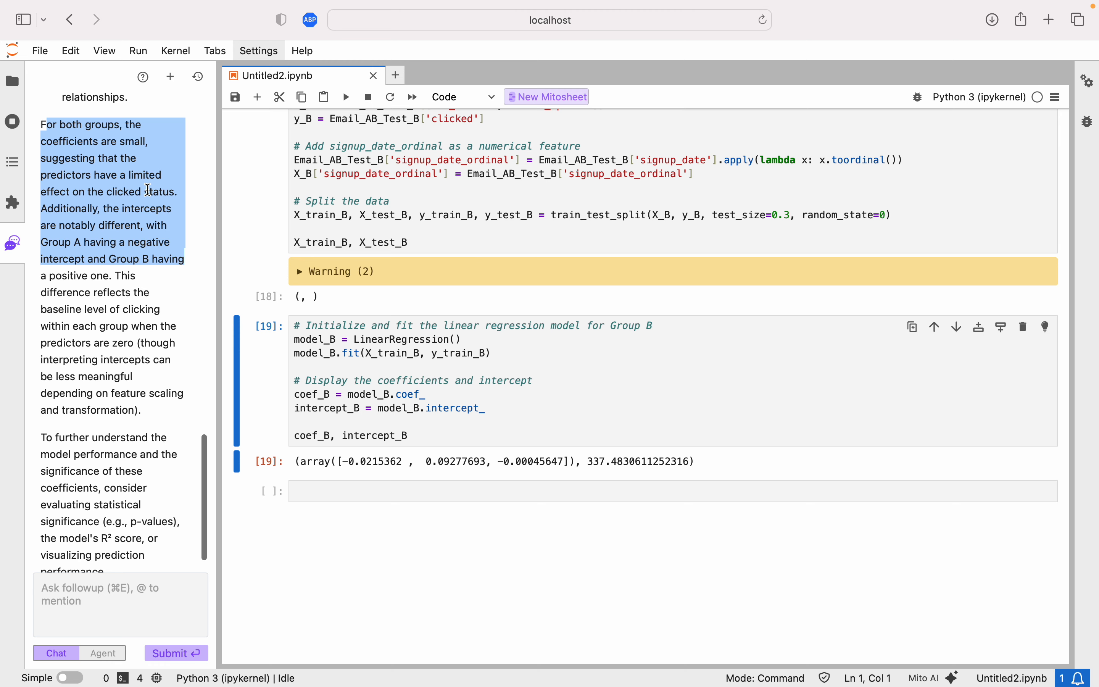
pyautogui.click(126, 226)
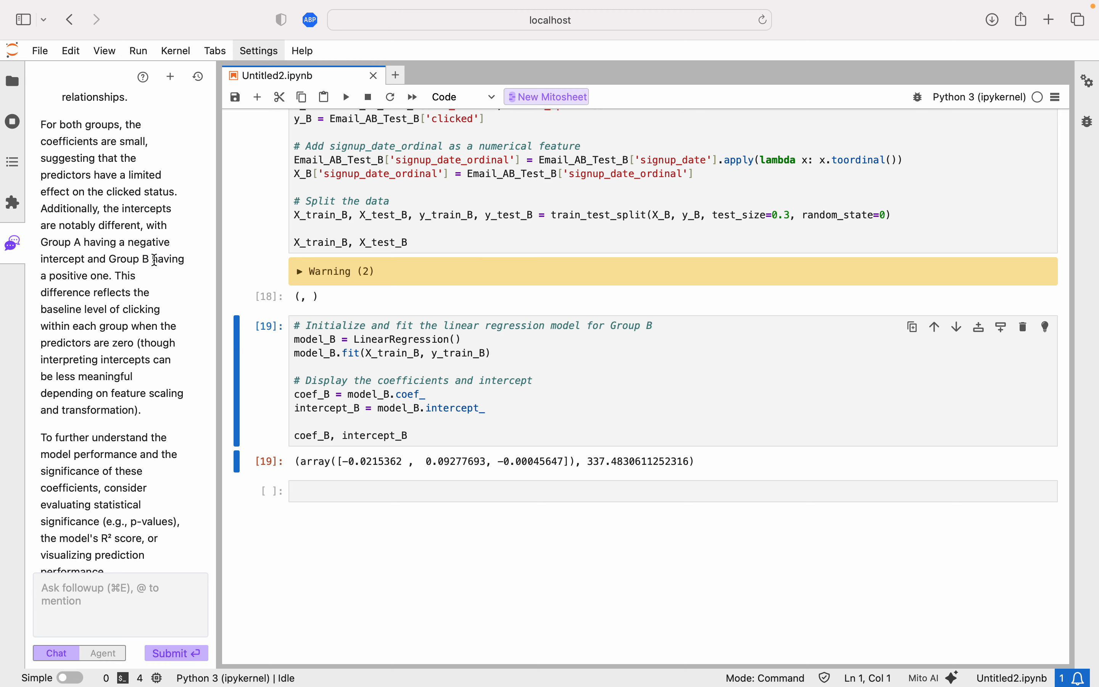
pyautogui.scroll(-2, 129, 411)
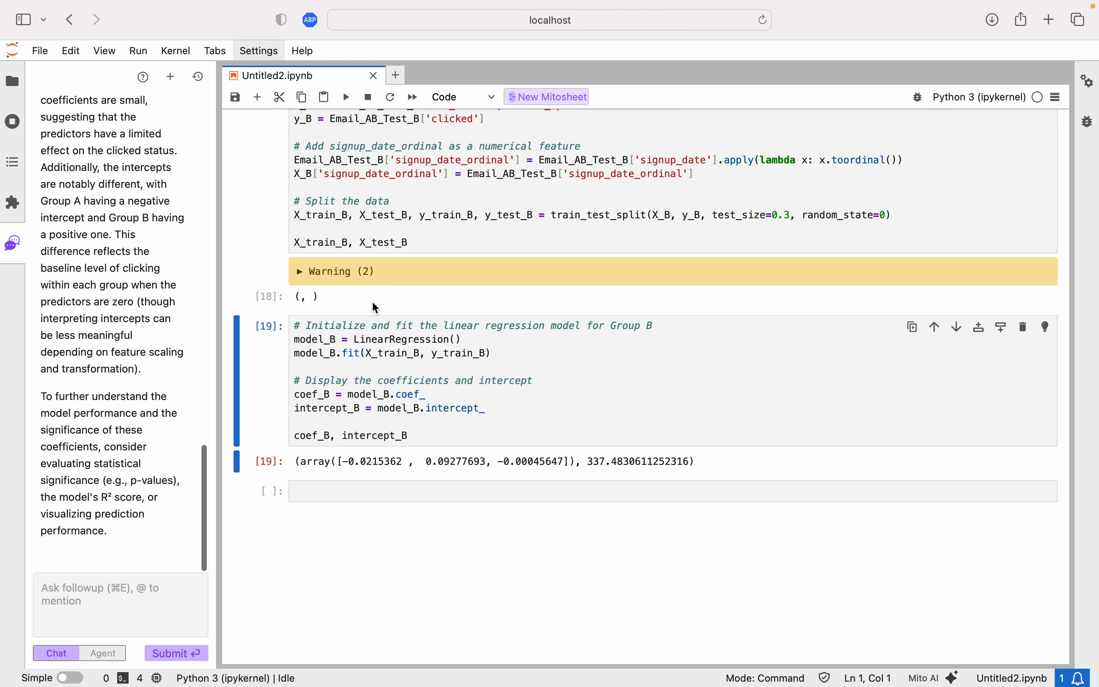
pyautogui.scroll(10, 376, 308)
pyautogui.scroll(15, 376, 308)
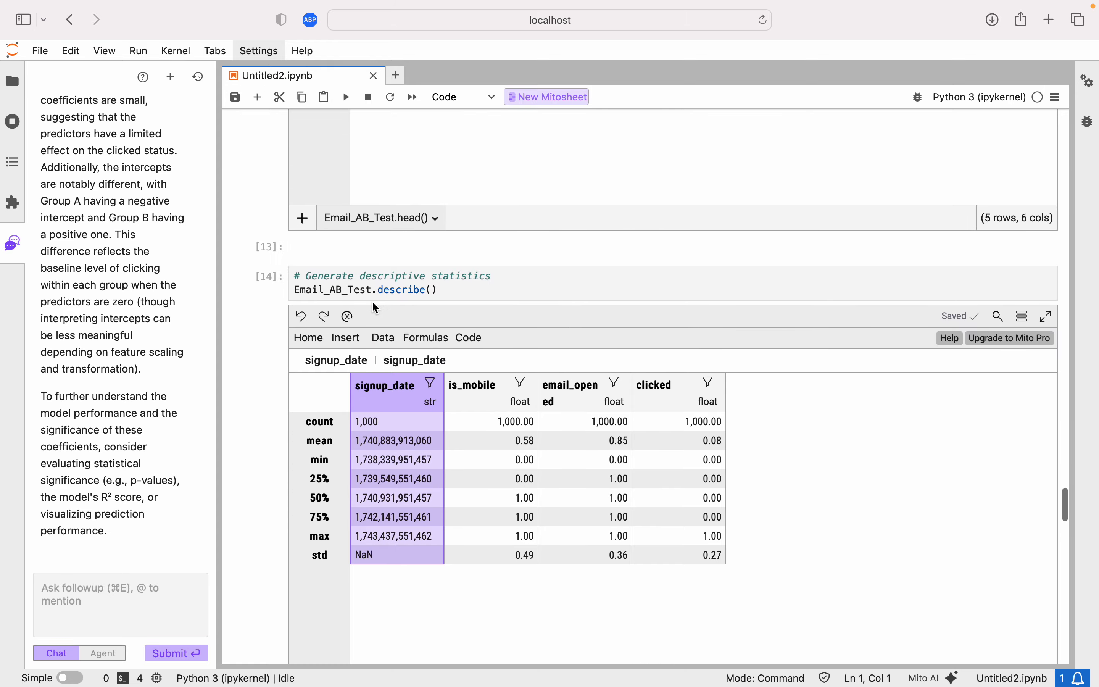
pyautogui.scroll(-10, 376, 308)
pyautogui.scroll(-15, 373, 303)
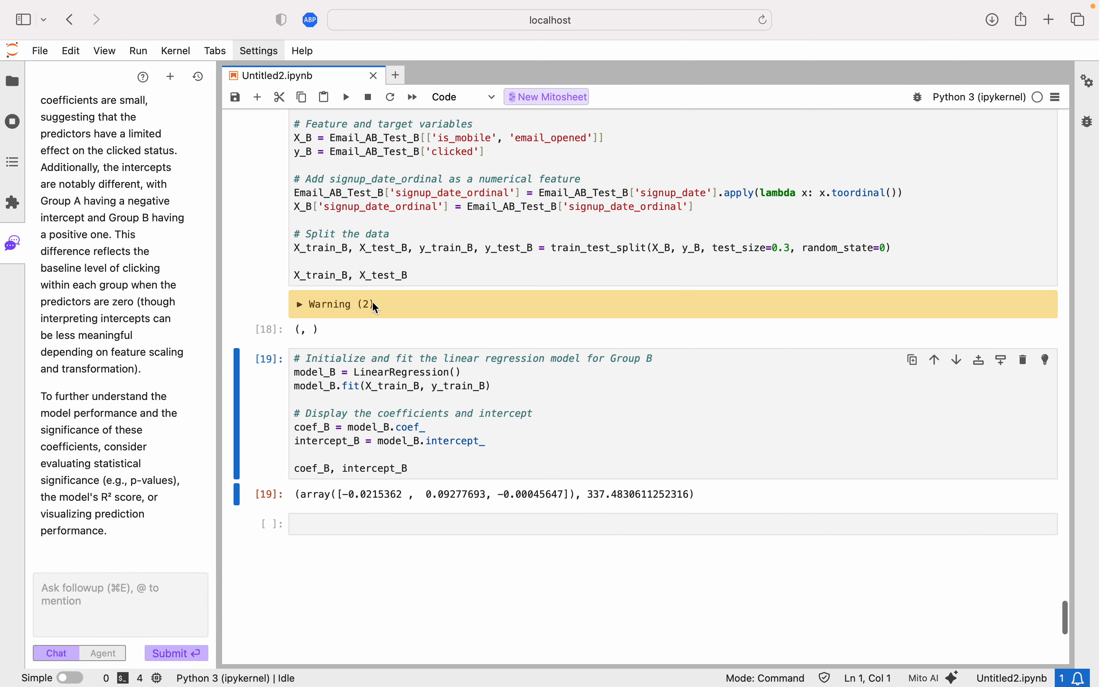
# Ask the agent in Chat: "How can we display the differences in clickthrough rate between A and B visually?".
pyautogui.click(104, 619)
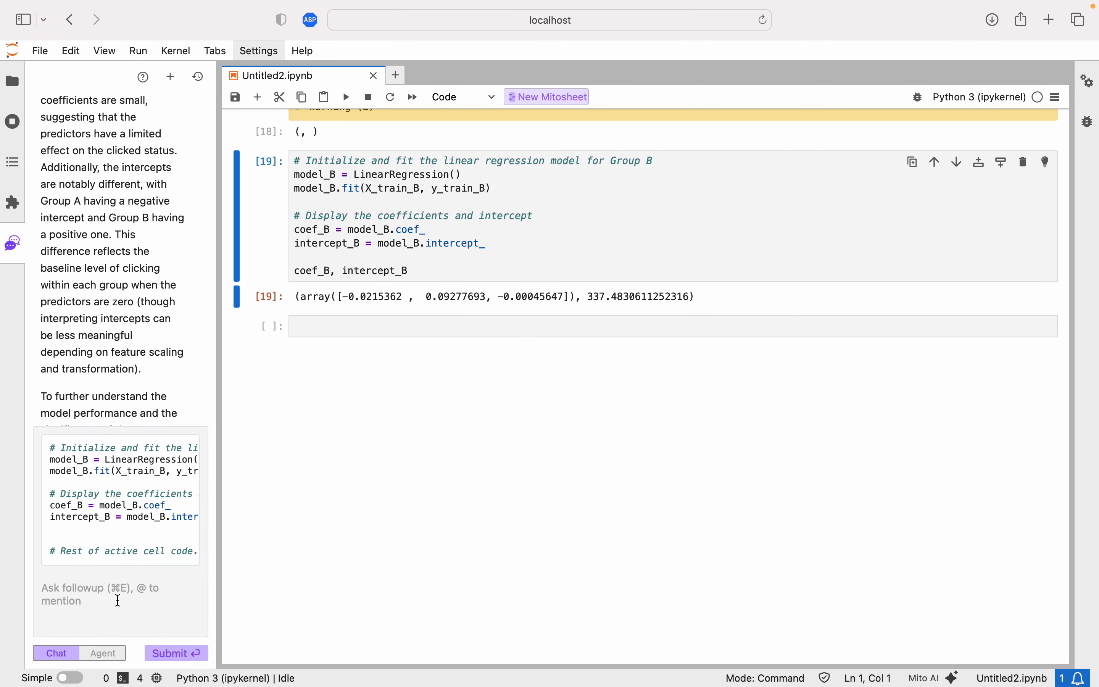
pyautogui.write('How can we display the')
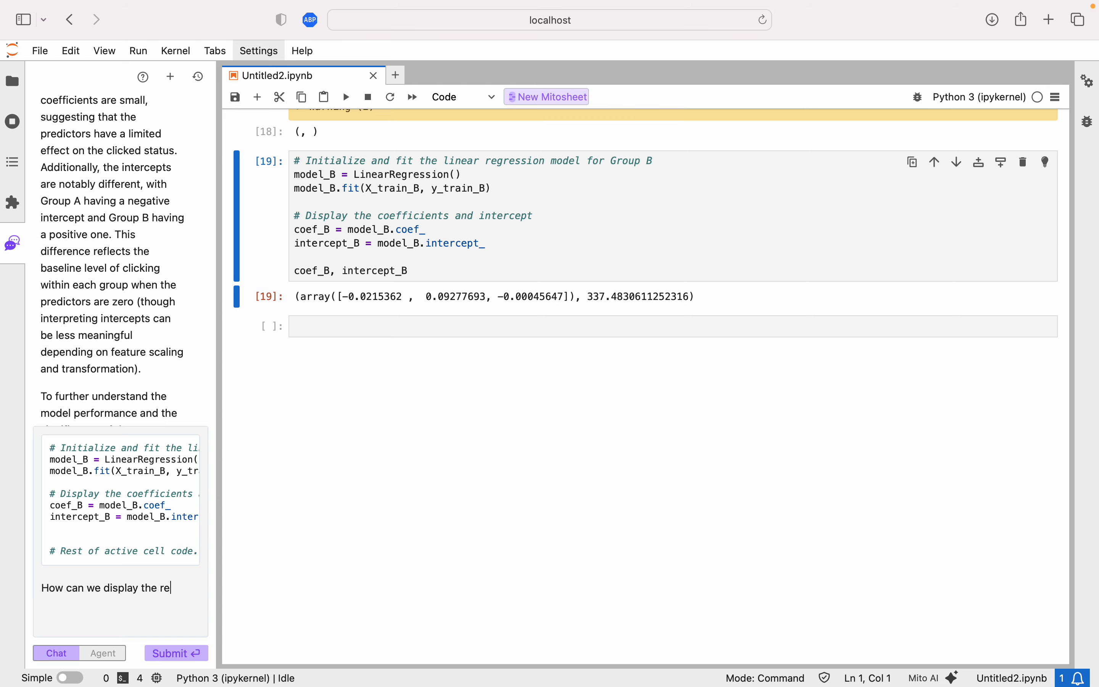
pyautogui.scroll(10, 641, 387)
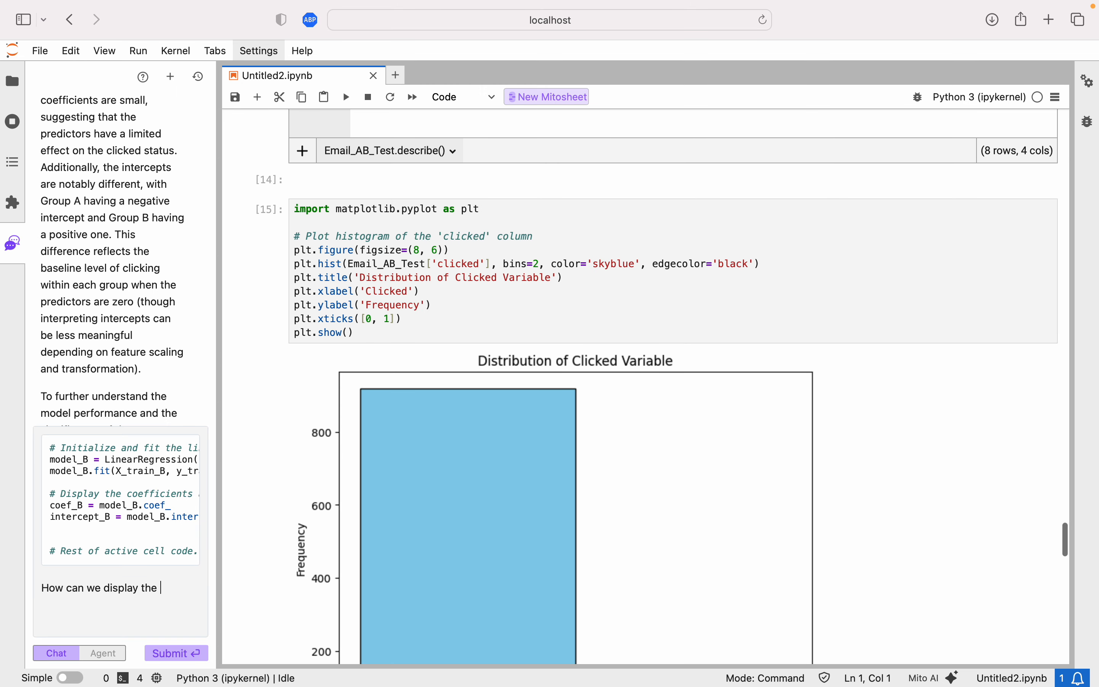
pyautogui.write('y the differences in cli')
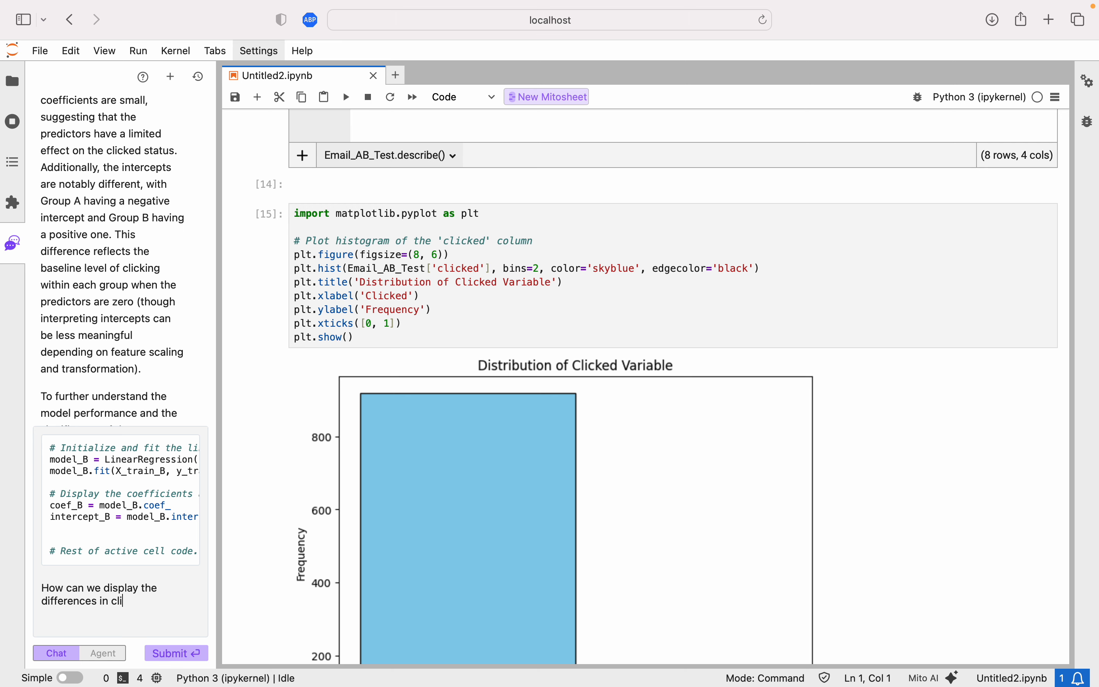
pyautogui.write('ckthrough rate between A')
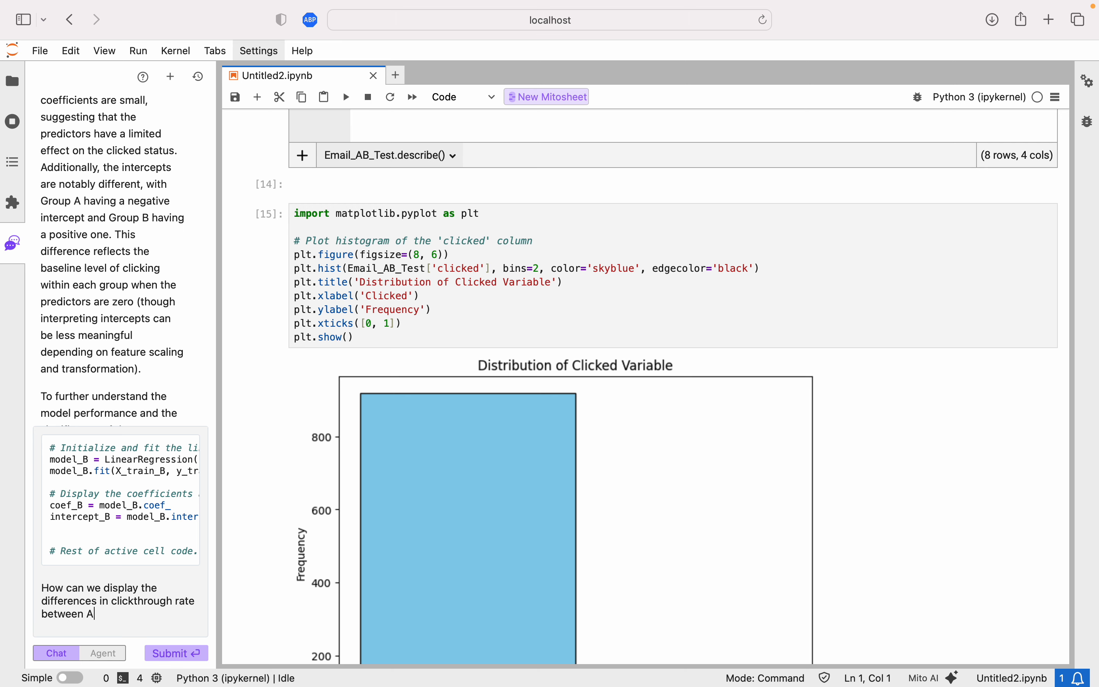
pyautogui.write(' and B visually?')
pyautogui.press('Return')
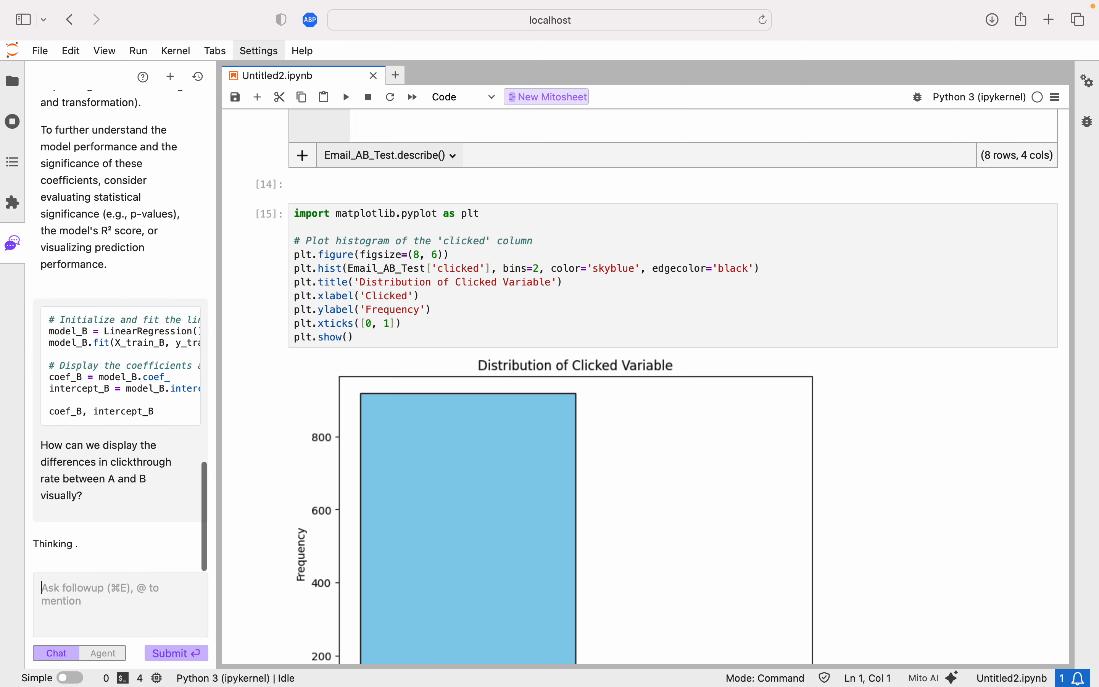
# Put the suggested line-plot code of daily clickthrough rates by variant into the empty cell, accept it and run it.
pyautogui.scroll(-20, 642, 203)
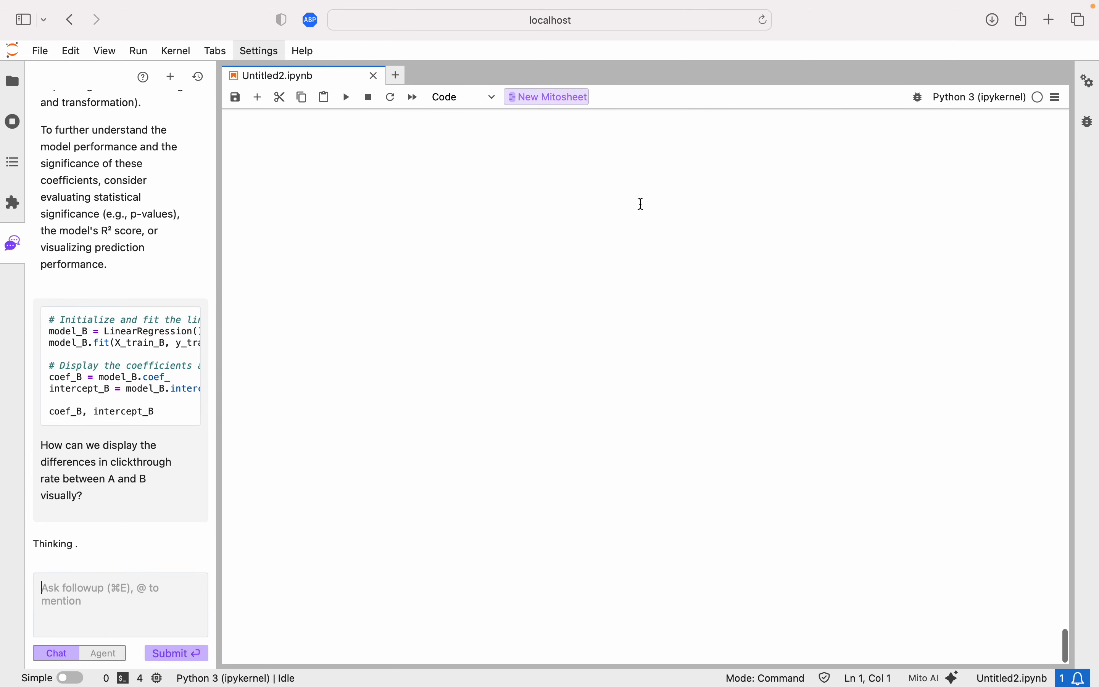
pyautogui.click(362, 492)
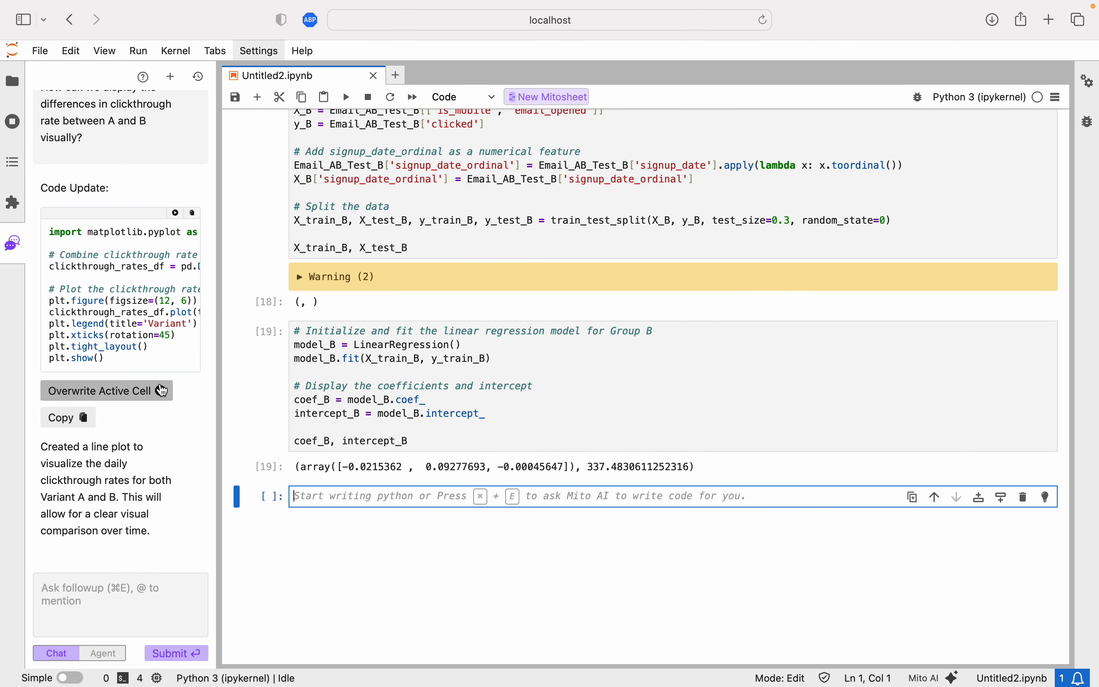
pyautogui.click(161, 391)
pyautogui.scroll(-5, 528, 396)
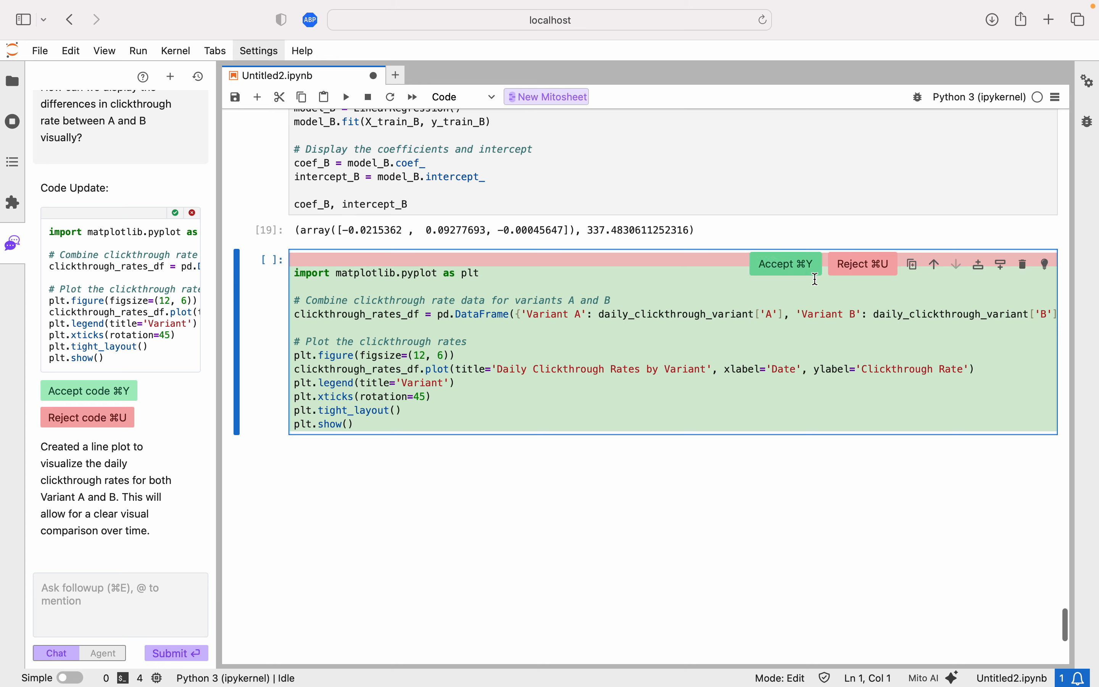
pyautogui.click(778, 271)
pyautogui.click(509, 411)
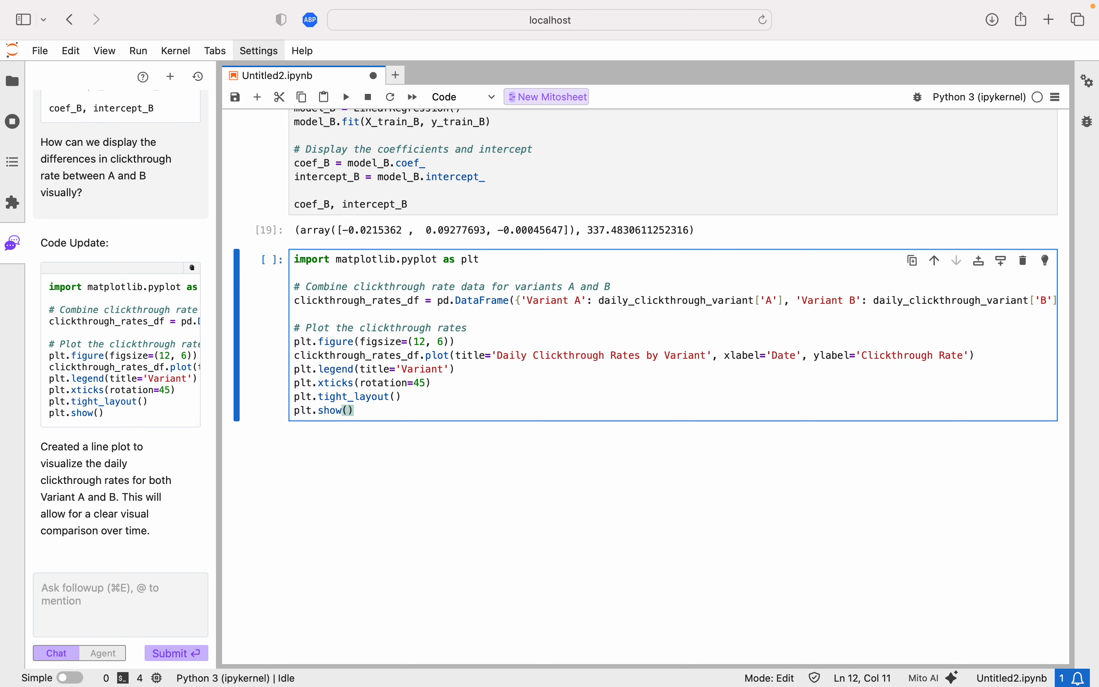
pyautogui.hotkey('shift', 'Return')
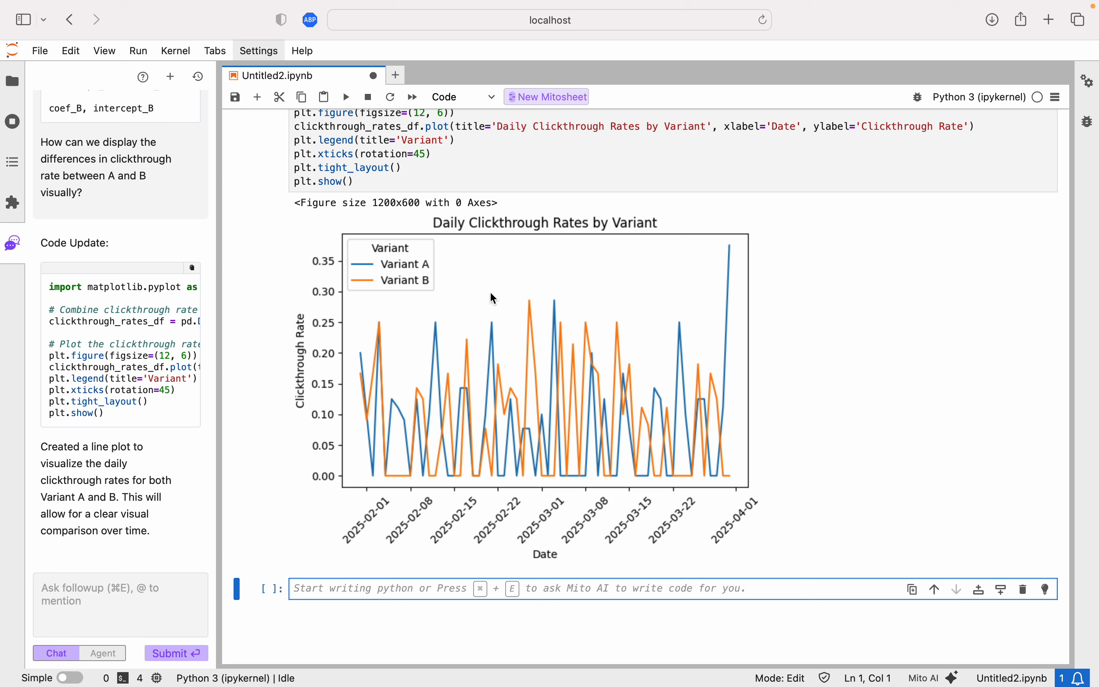
# Ask the agent: "Let's chance this from a line graph to a heatmap".
pyautogui.click(142, 592)
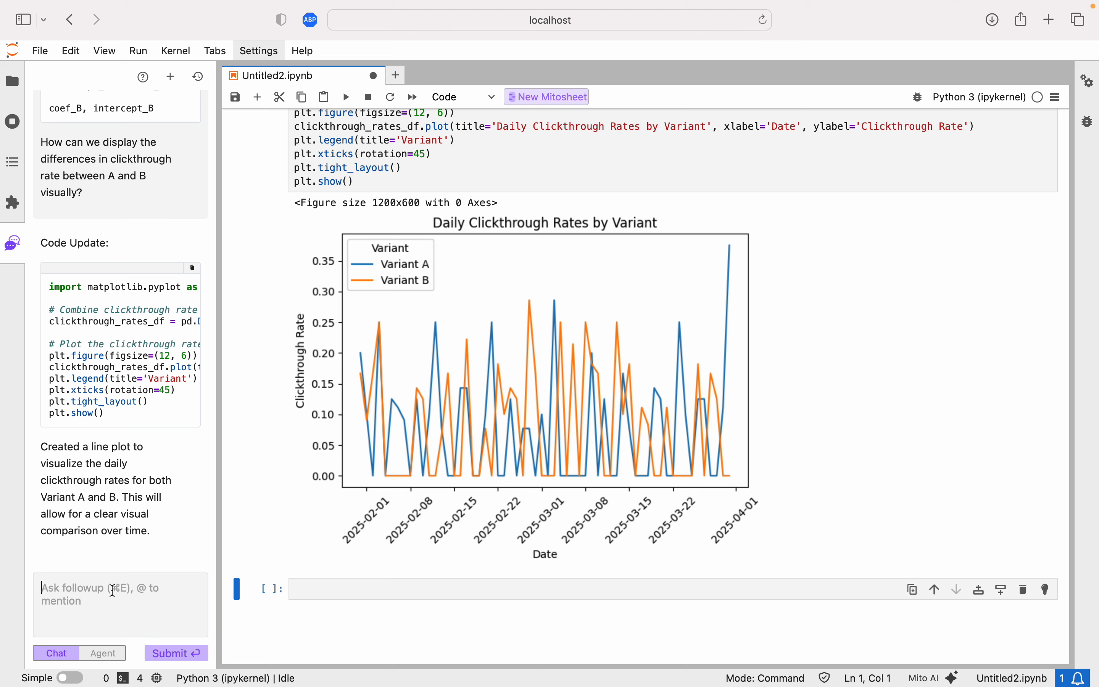
pyautogui.write("Let's chance")
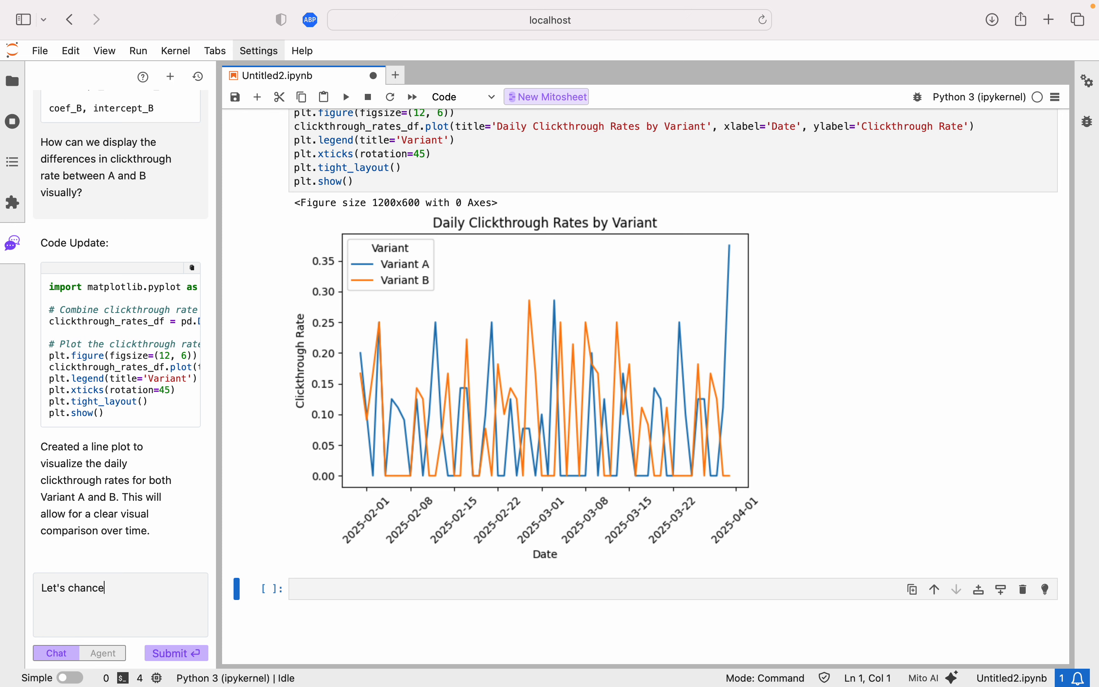
pyautogui.write(' this from a line graph to a heatmap')
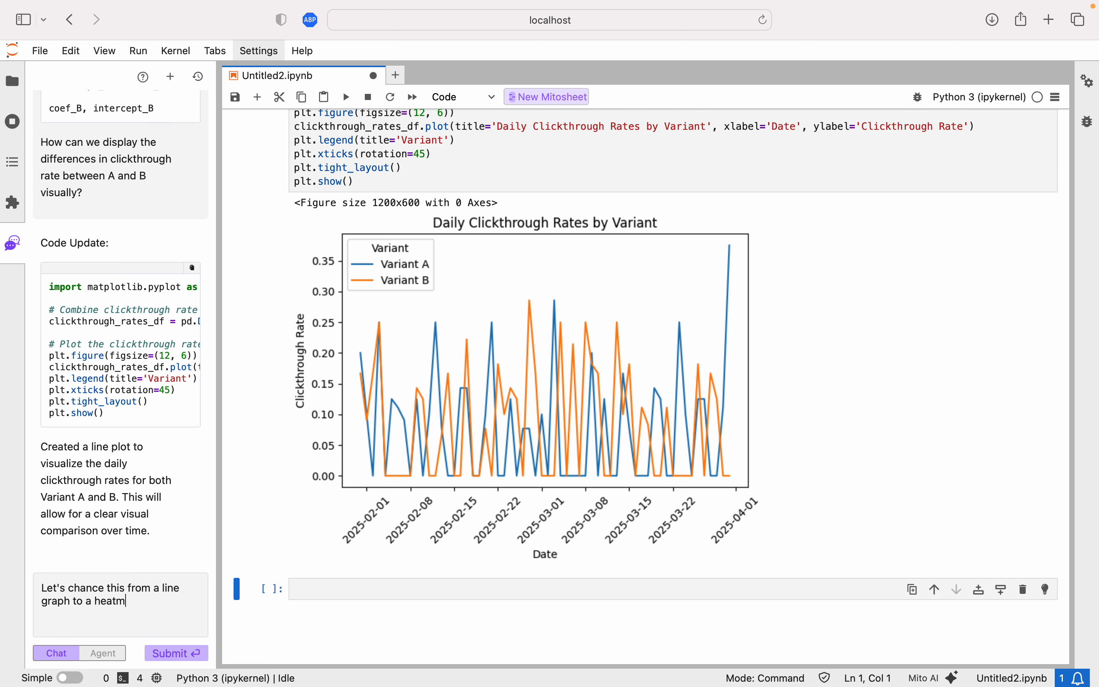
pyautogui.press('Return')
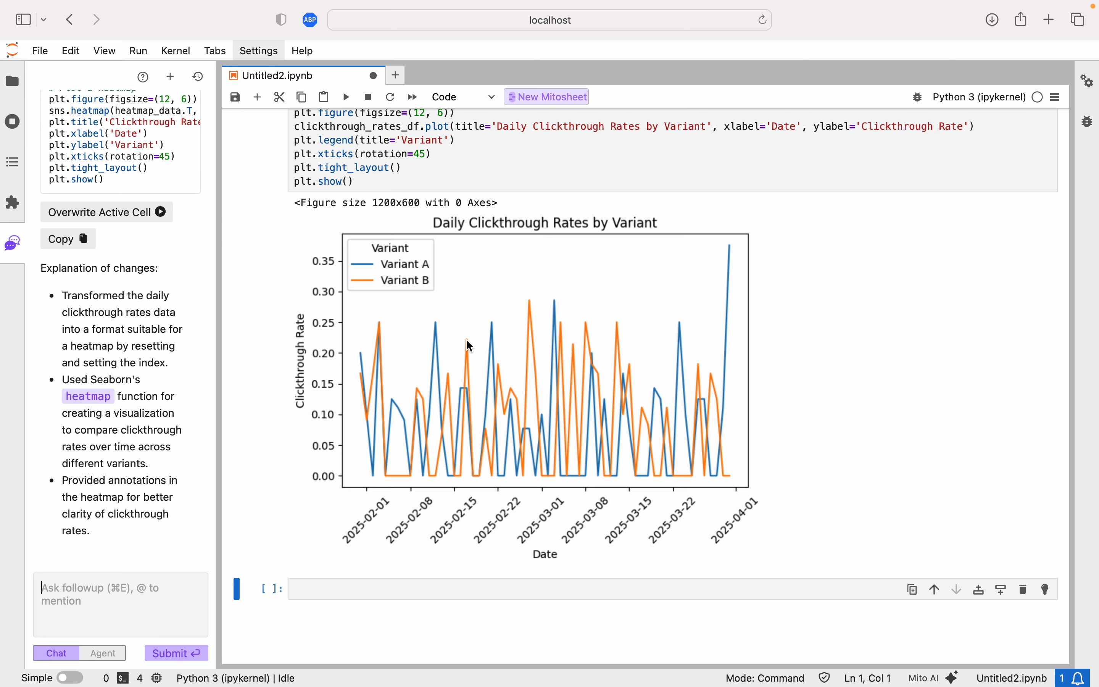
# Write the suggested seaborn heatmap code into the new empty cell, accept the change and run the cell.
pyautogui.scroll(-1, 404, 523)
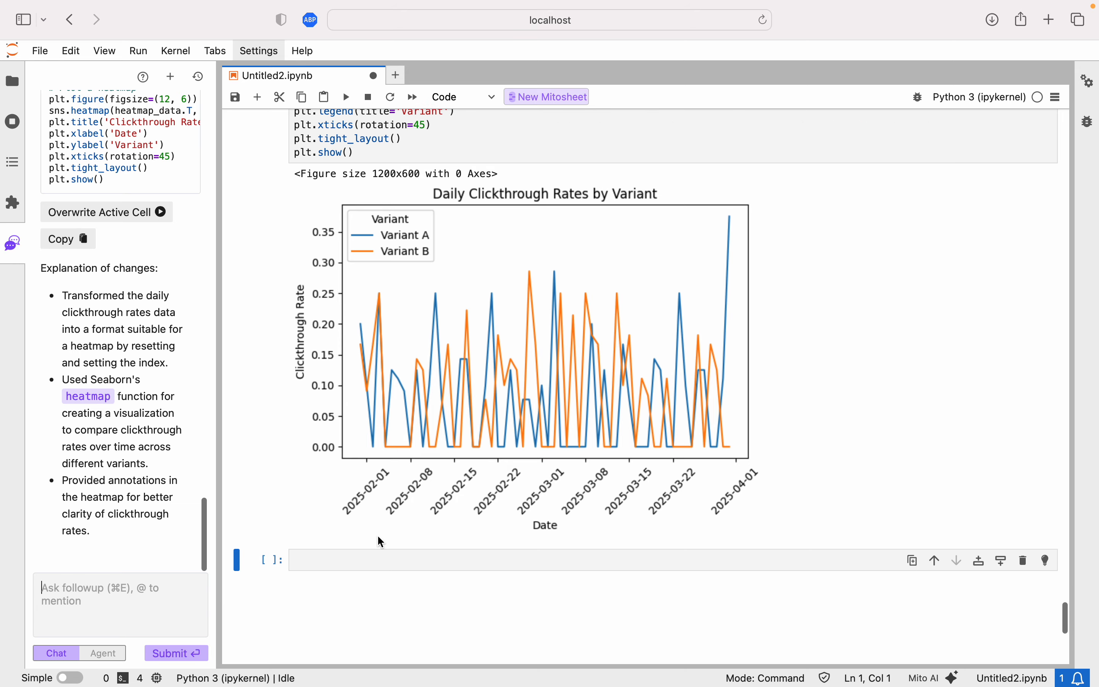
pyautogui.click(339, 562)
pyautogui.click(152, 216)
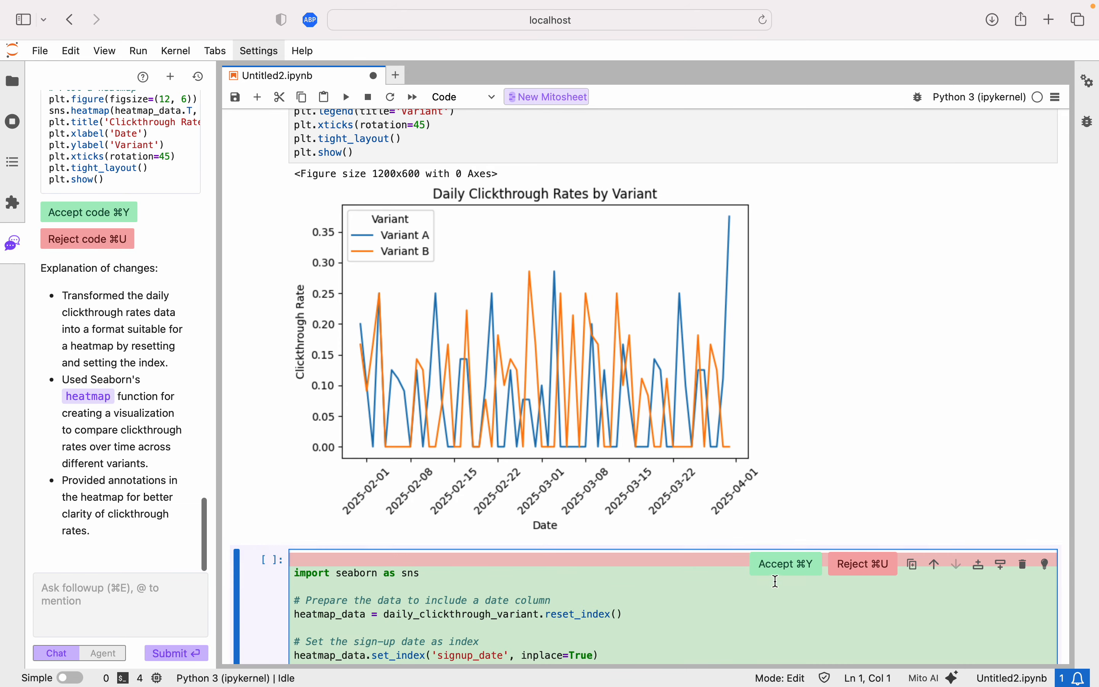
pyautogui.click(781, 563)
pyautogui.click(689, 493)
pyautogui.hotkey('shift', 'Return')
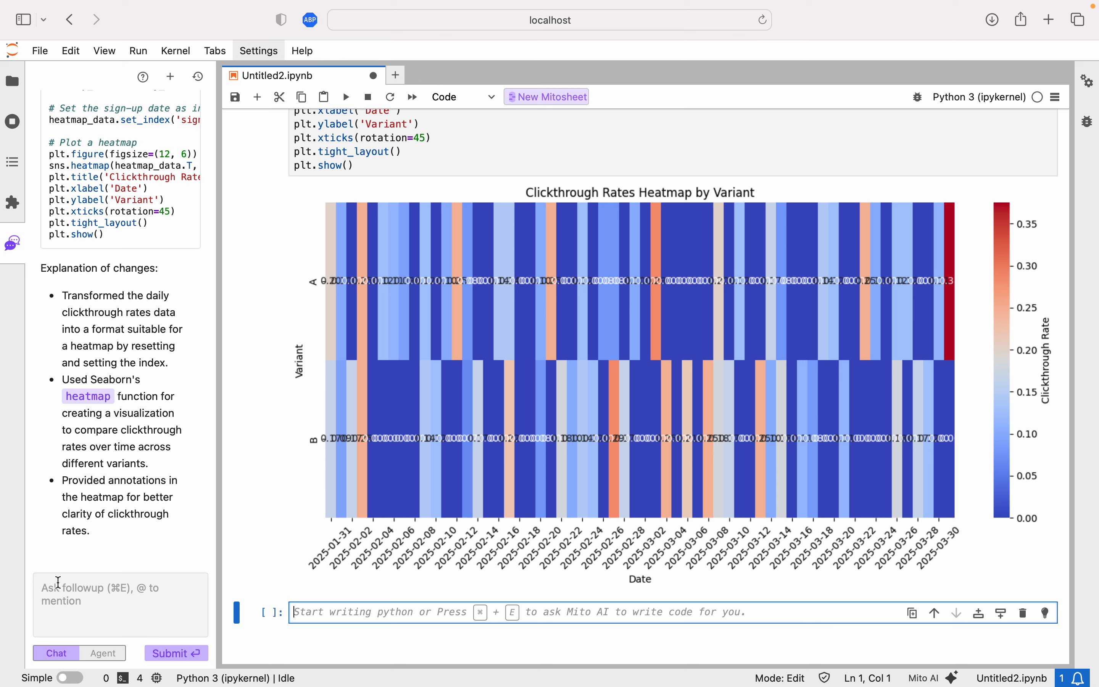
# Ask the agent: "let's remove the data labels on the map itself! Let's also change the colours to green and purple".
pyautogui.click(63, 601)
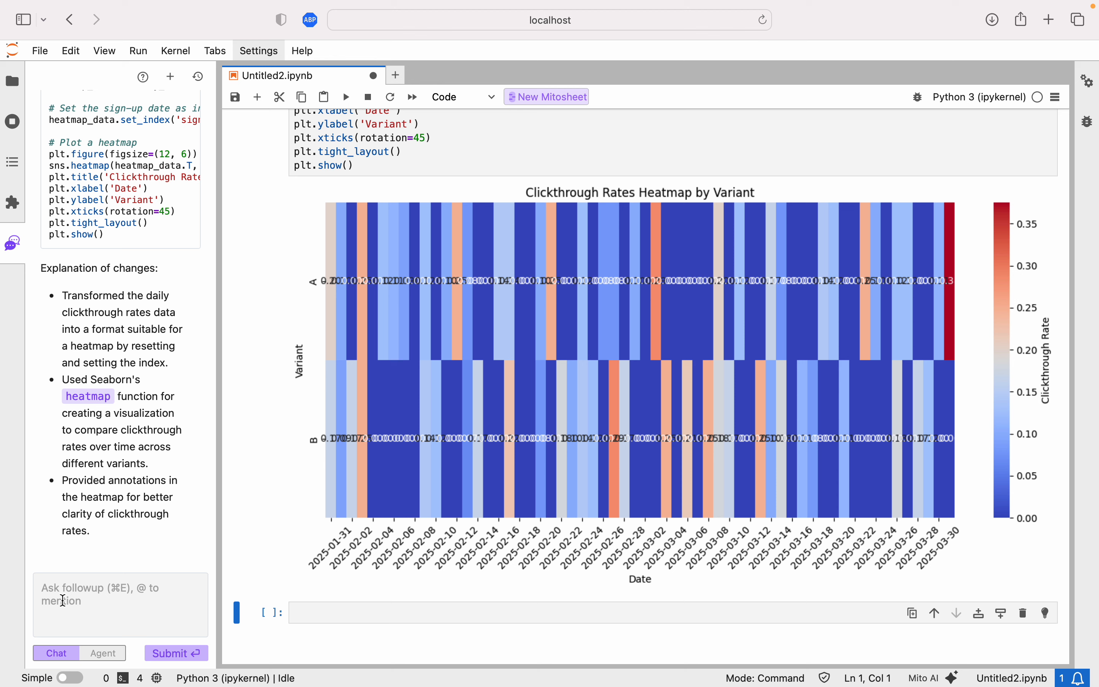
pyautogui.write("let's remove the ")
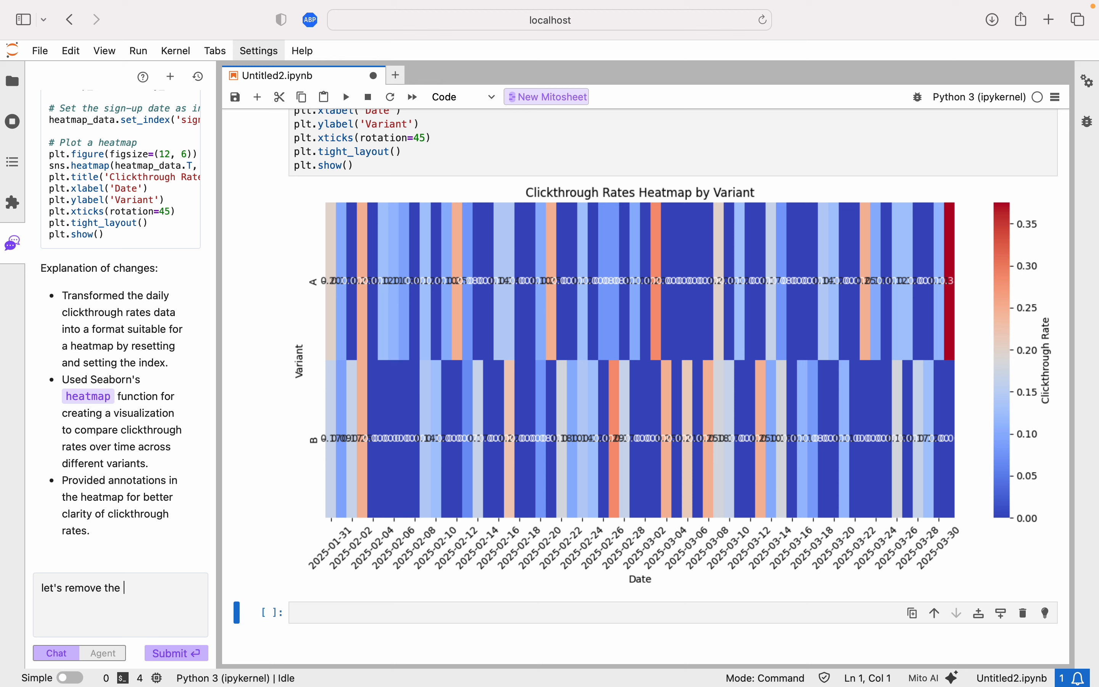
pyautogui.write('data labels on the map i')
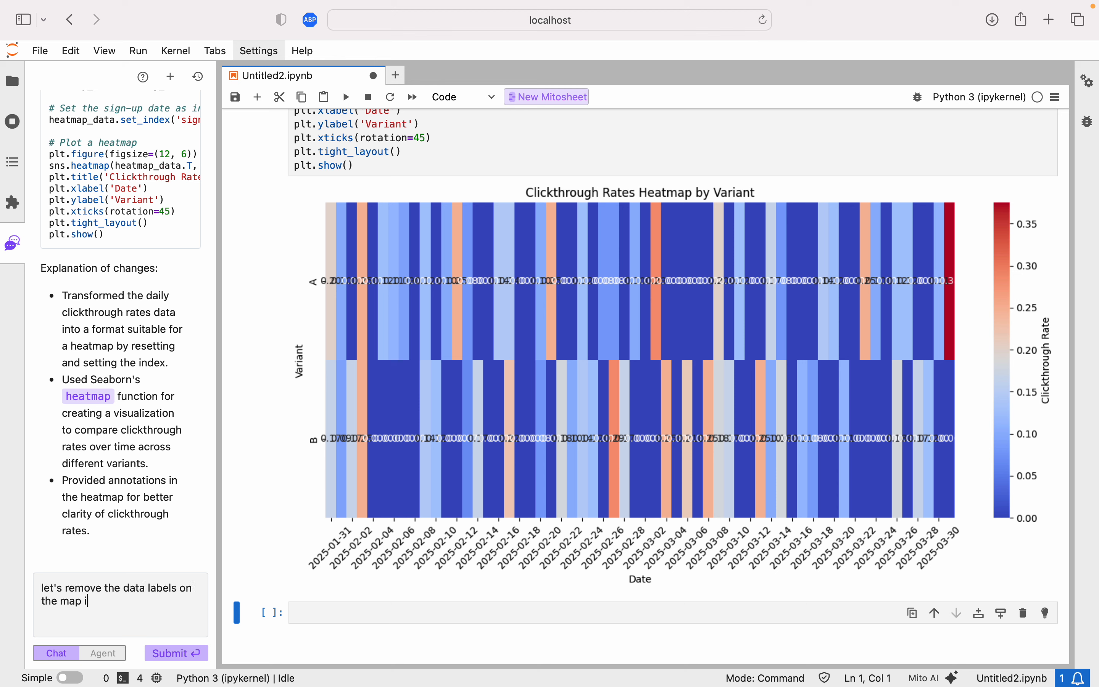
pyautogui.write("tself! Let's also change hte co")
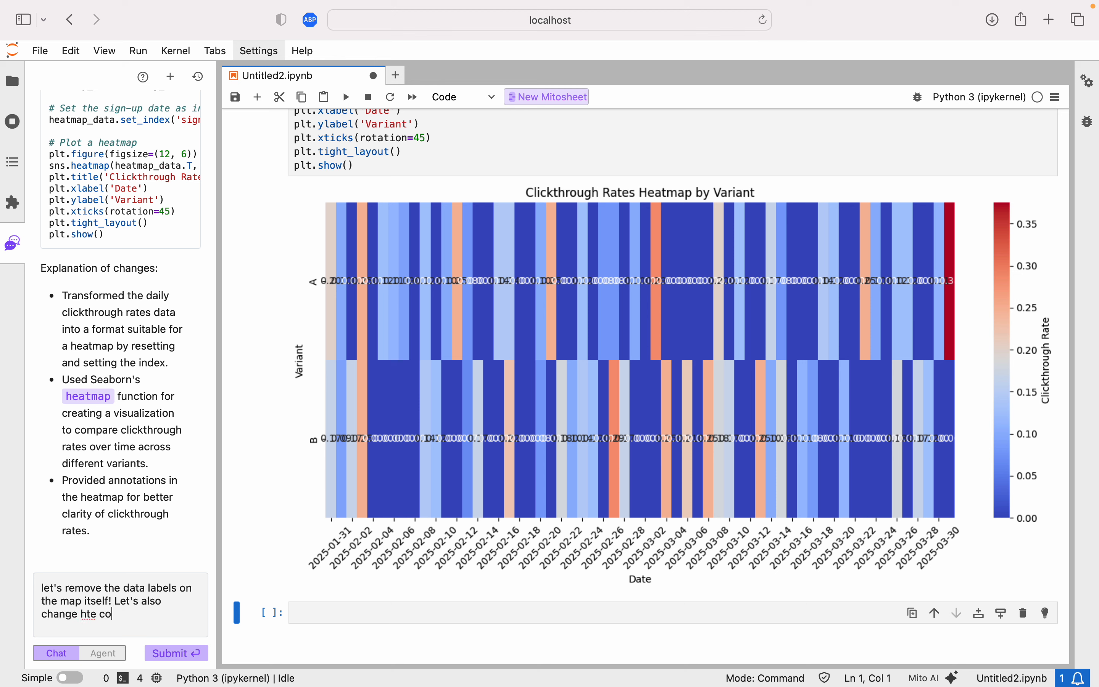
pyautogui.press('BackSpace')
pyautogui.press('BackSpace')
pyautogui.press('BackSpace')
pyautogui.press('BackSpace')
pyautogui.press('BackSpace')
pyautogui.press('BackSpace')
pyautogui.write('the colours to green and purple')
pyautogui.press('Return')
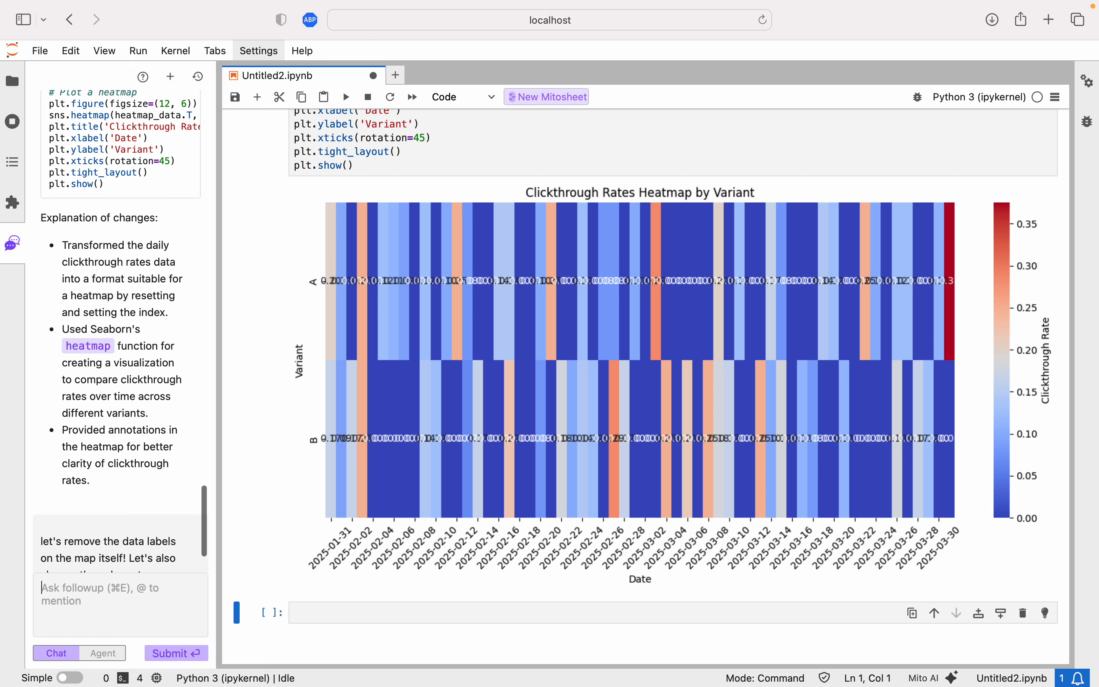
# Overwrite the heatmap cell with the agent's unlabelled 'Greens' heatmap code, accept the change and rerun the cell.
pyautogui.scroll(8, 317, 551)
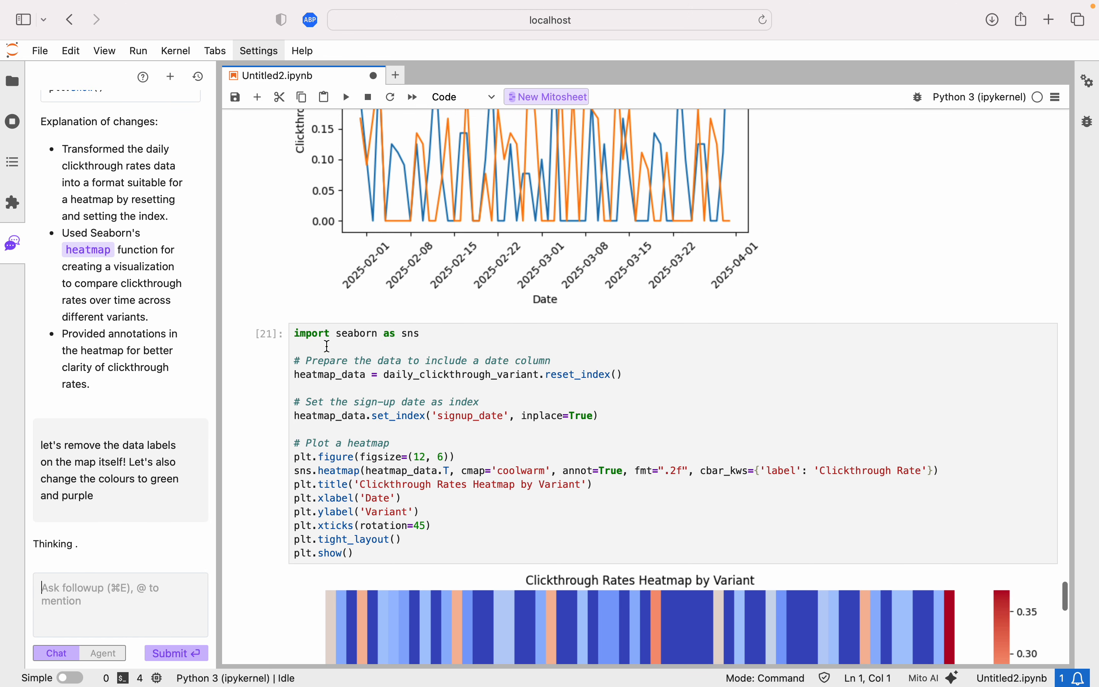
pyautogui.click(295, 333)
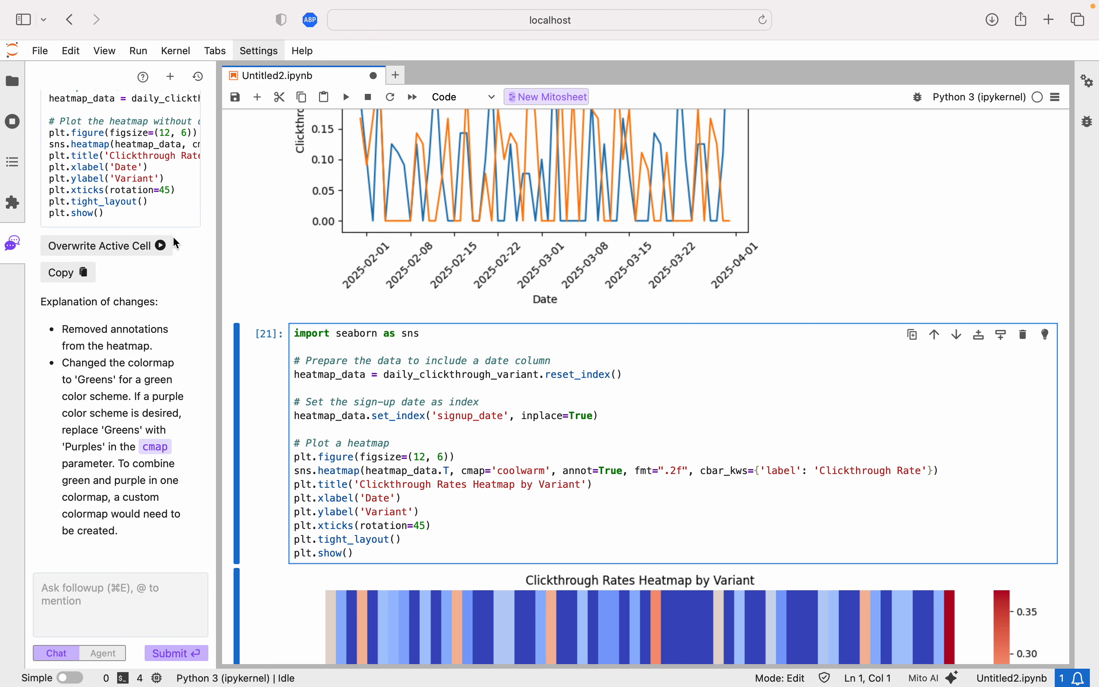
pyautogui.click(174, 240)
pyautogui.scroll(-3, 642, 313)
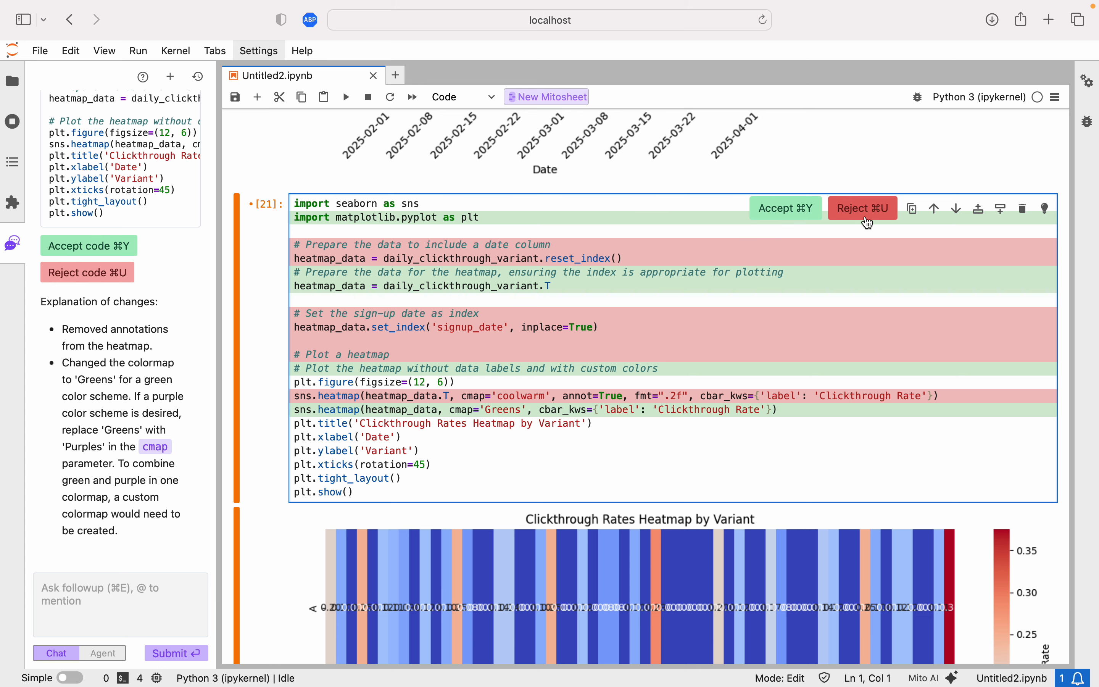
pyautogui.click(782, 210)
pyautogui.click(622, 379)
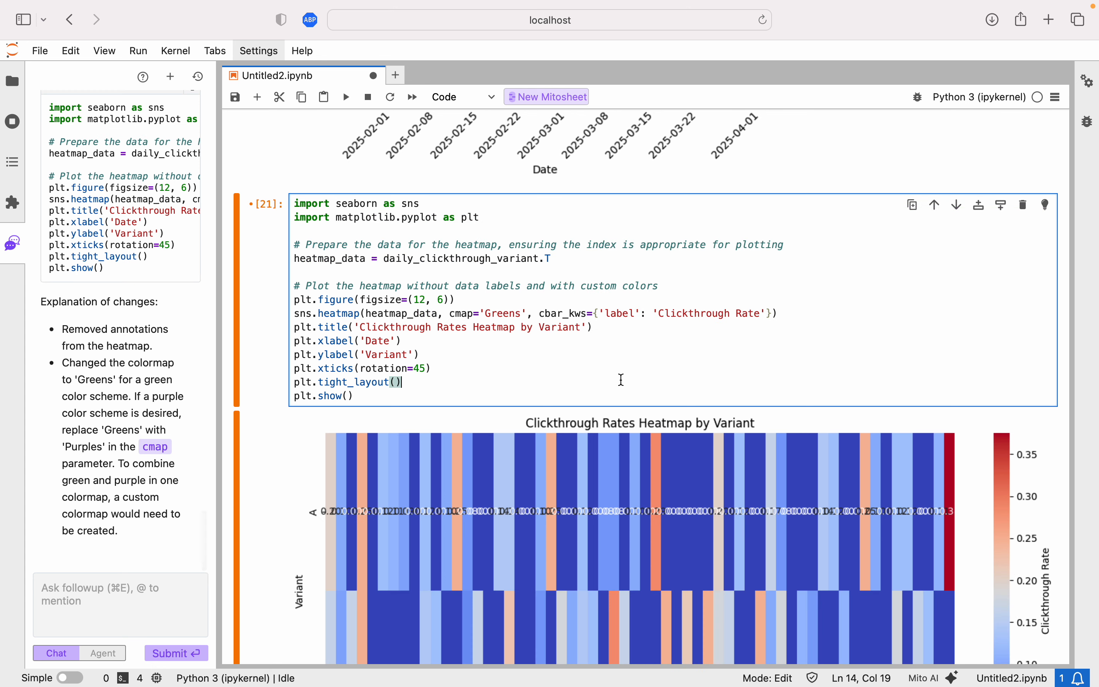
pyautogui.hotkey('shift', 'Return')
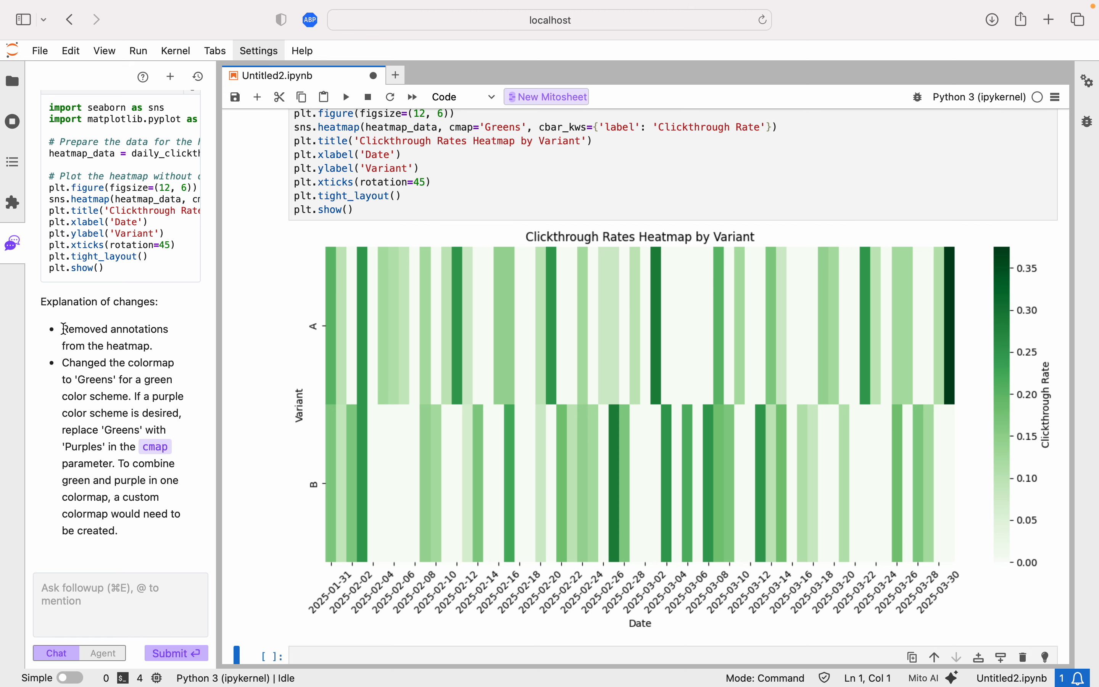
# Review the agent's explanation and scroll back through the notebook's earlier cells, charts and the Mitosheet data grid.
pyautogui.moveTo(64, 328)
pyautogui.mouseDown()
pyautogui.moveTo(182, 484)
pyautogui.moveTo(141, 530)
pyautogui.mouseUp()
pyautogui.click(110, 432)
pyautogui.scroll(10, 641, 350)
pyautogui.scroll(5, 642, 351)
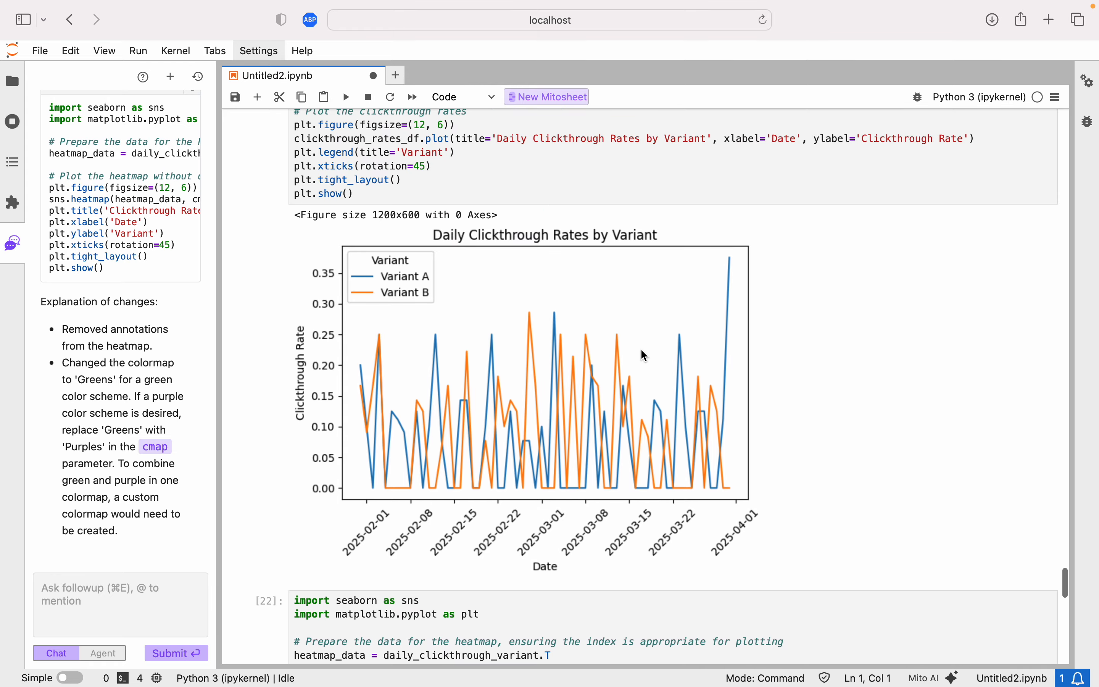
pyautogui.scroll(-5, 642, 350)
pyautogui.scroll(-1, 732, 278)
pyautogui.scroll(-3, 729, 275)
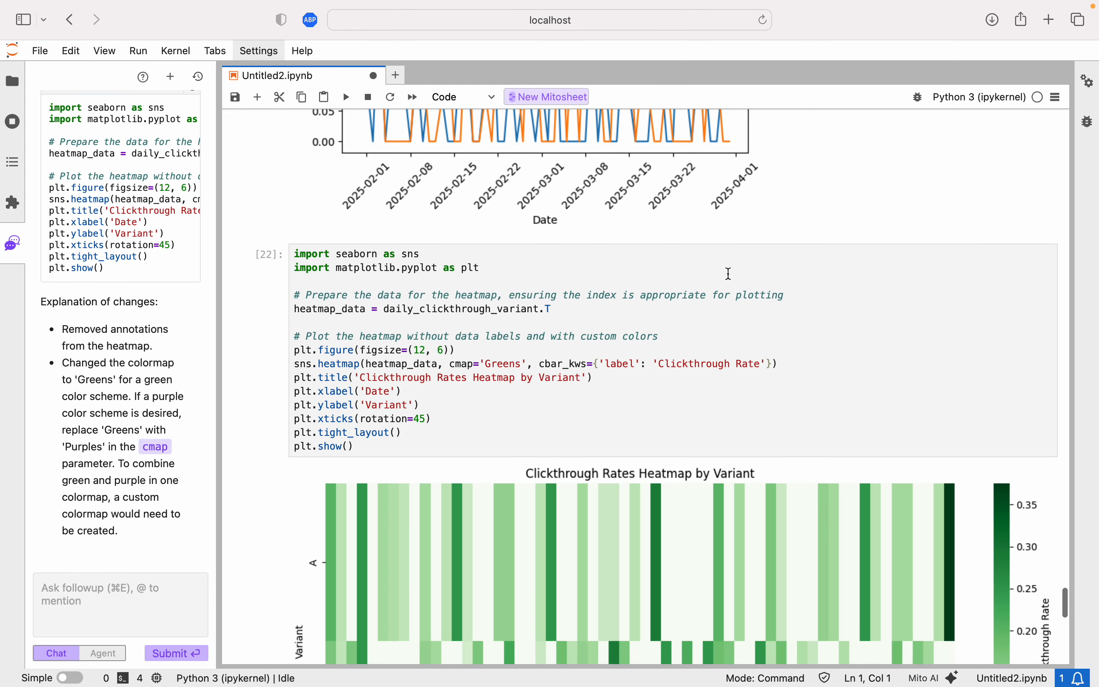
pyautogui.scroll(15, 728, 275)
pyautogui.scroll(15, 661, 518)
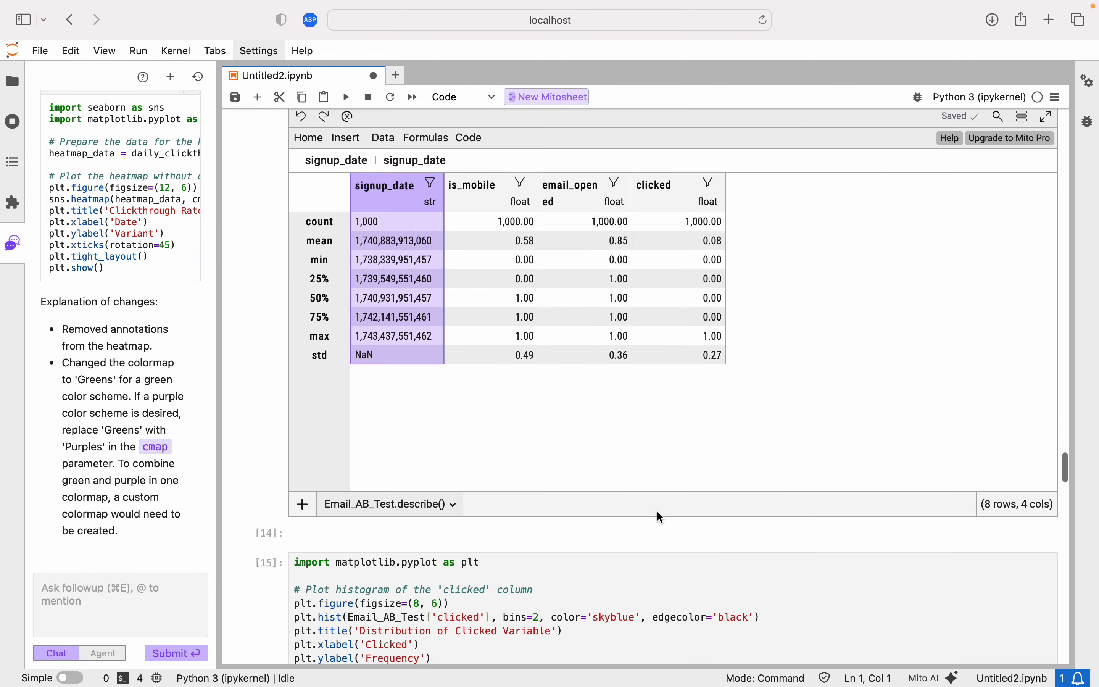
pyautogui.scroll(15, 664, 511)
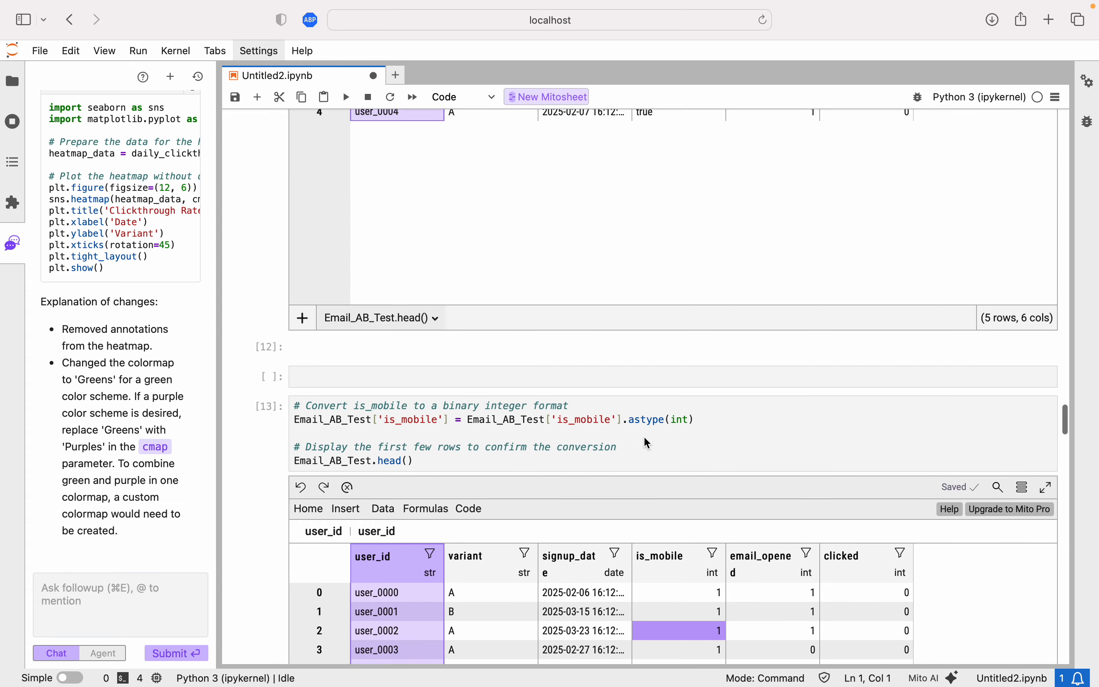
pyautogui.scroll(-2, 648, 444)
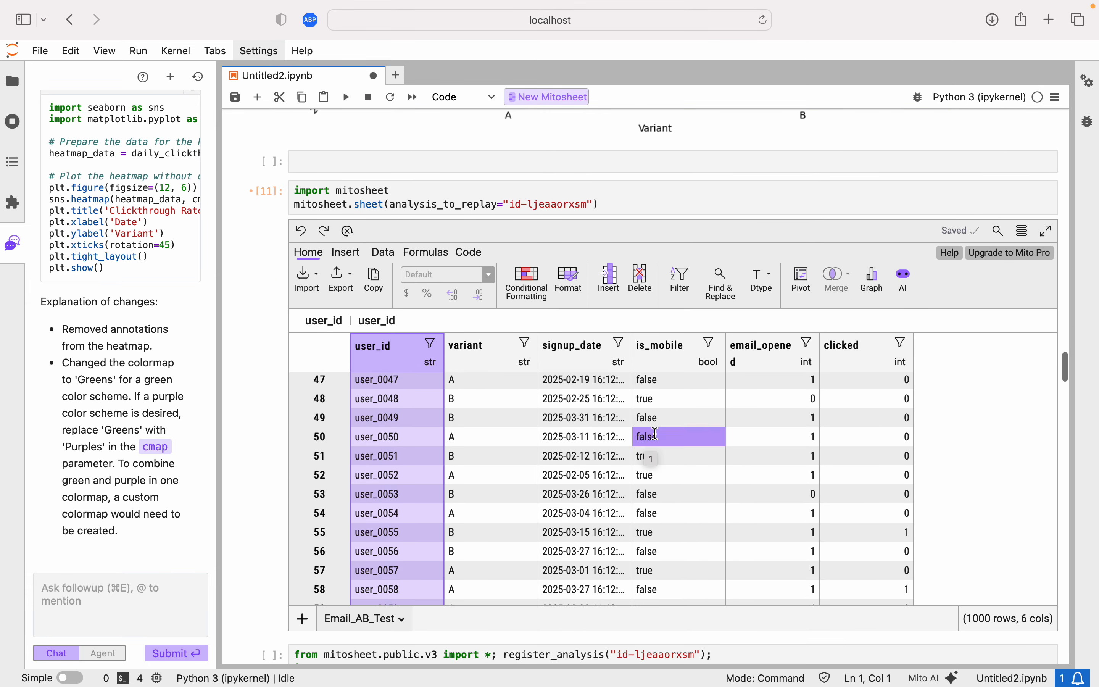
pyautogui.click(630, 367)
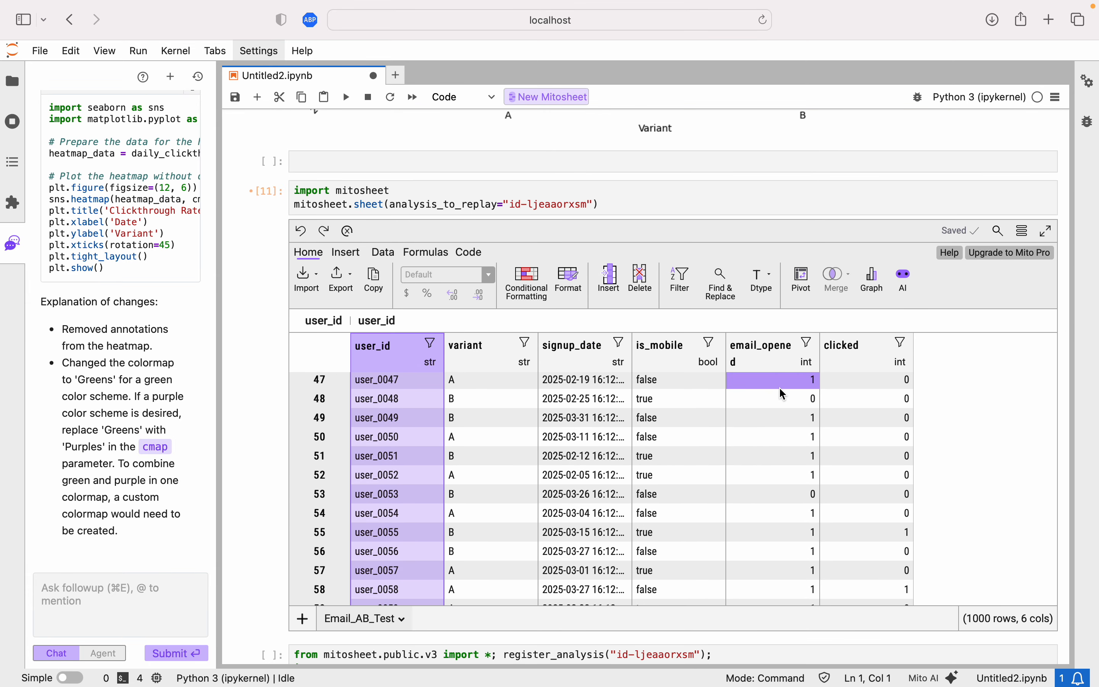